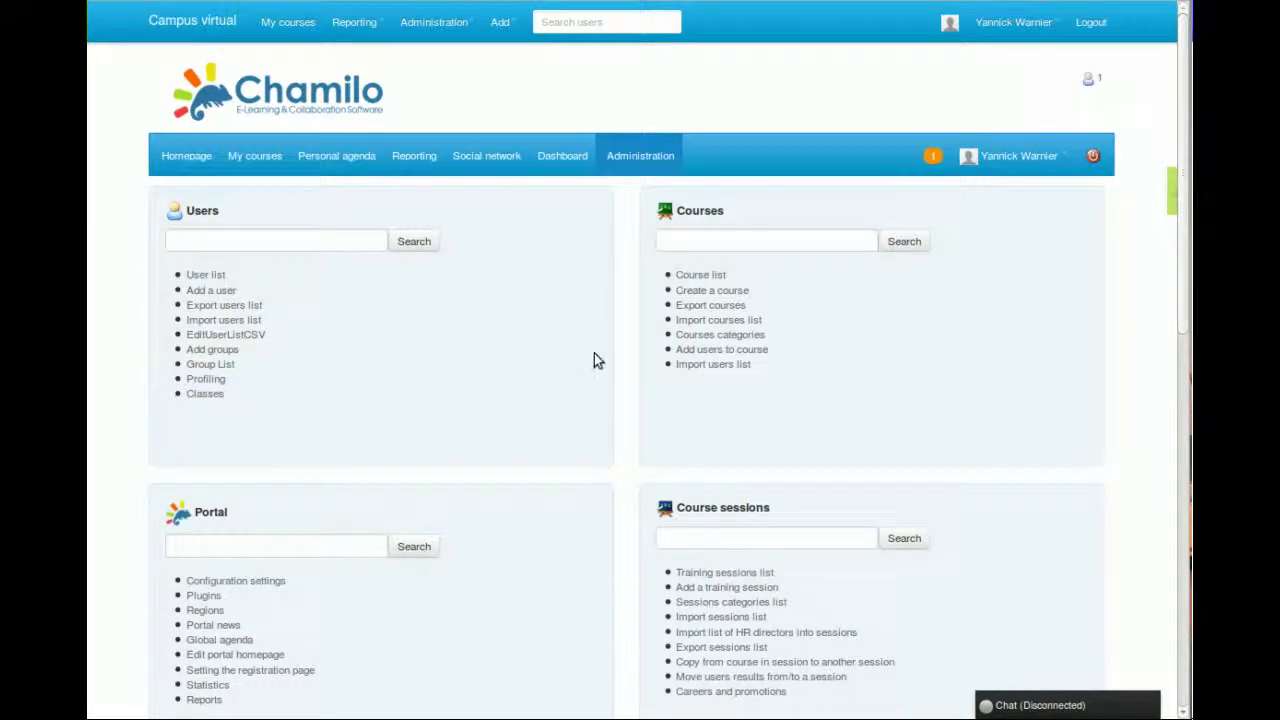
# - Scroll down the Administration page to the Course sessions section and choose 'Add a training session'
pyautogui.scroll(-3, 596, 352)
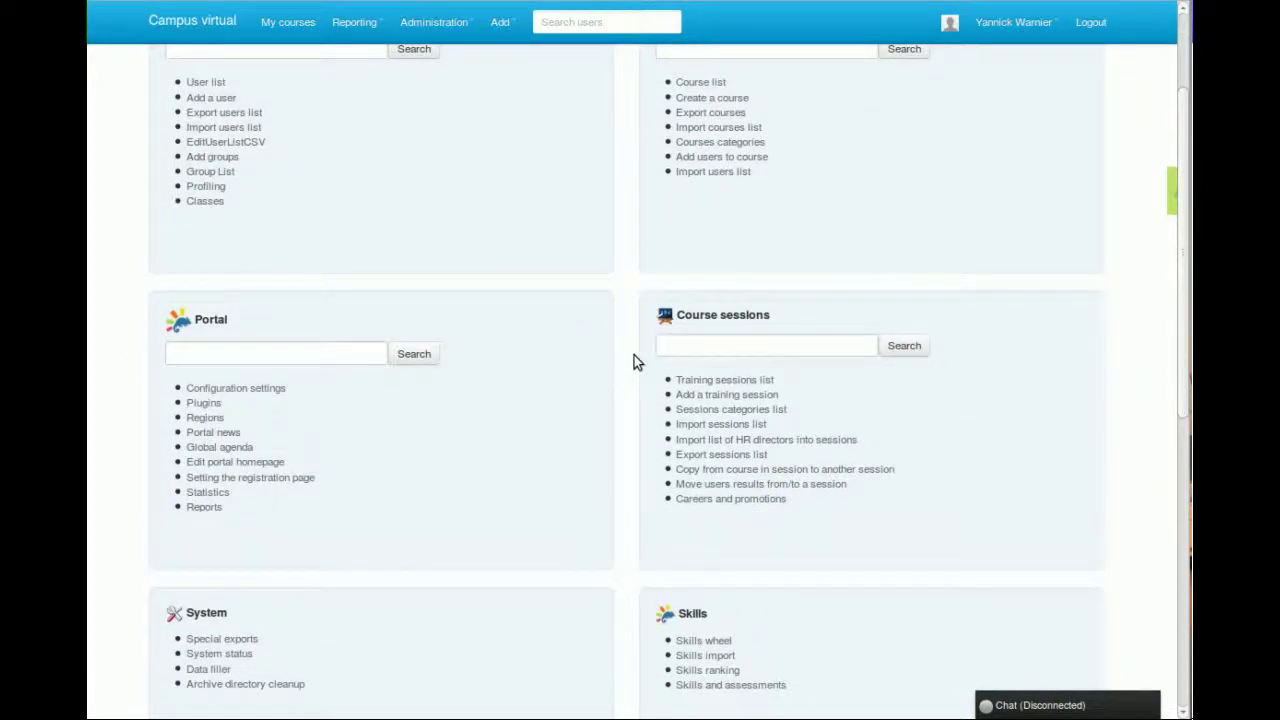
pyautogui.click(680, 381)
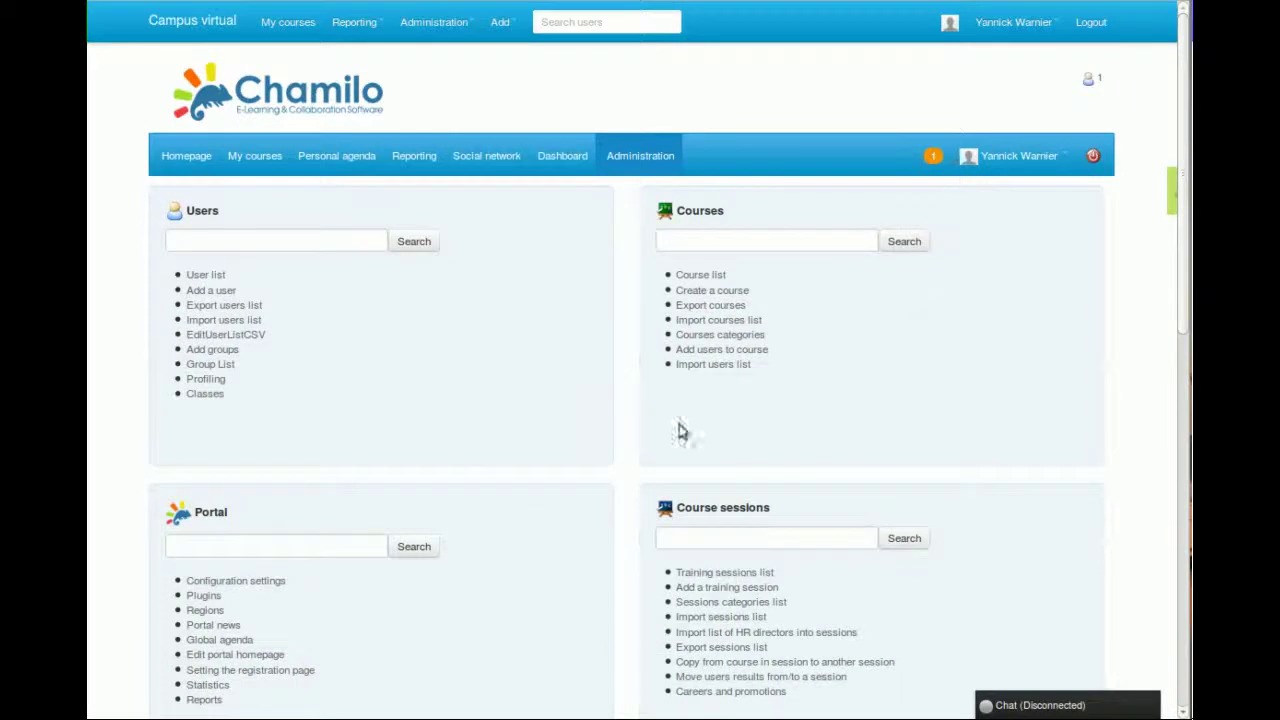
# - Enter 'Semester 2014-2' as the session name and pick the admin user as coach
pyautogui.click(732, 590)
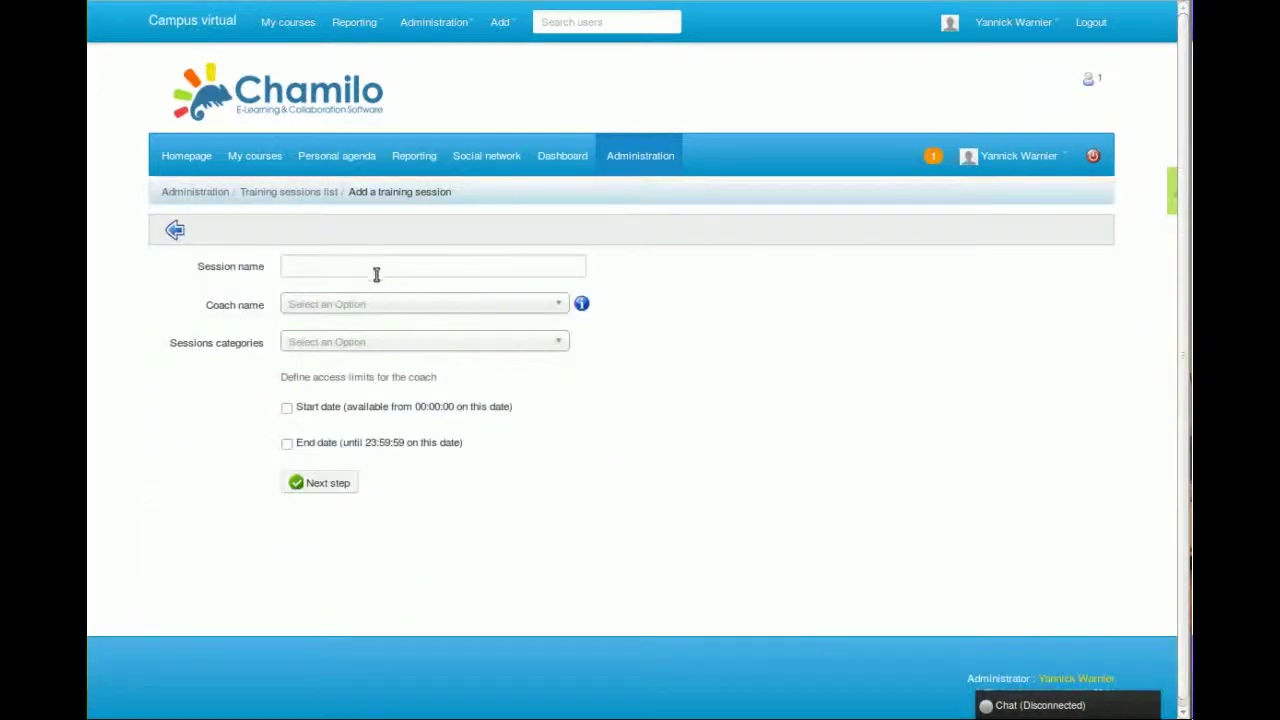
pyautogui.click(372, 268)
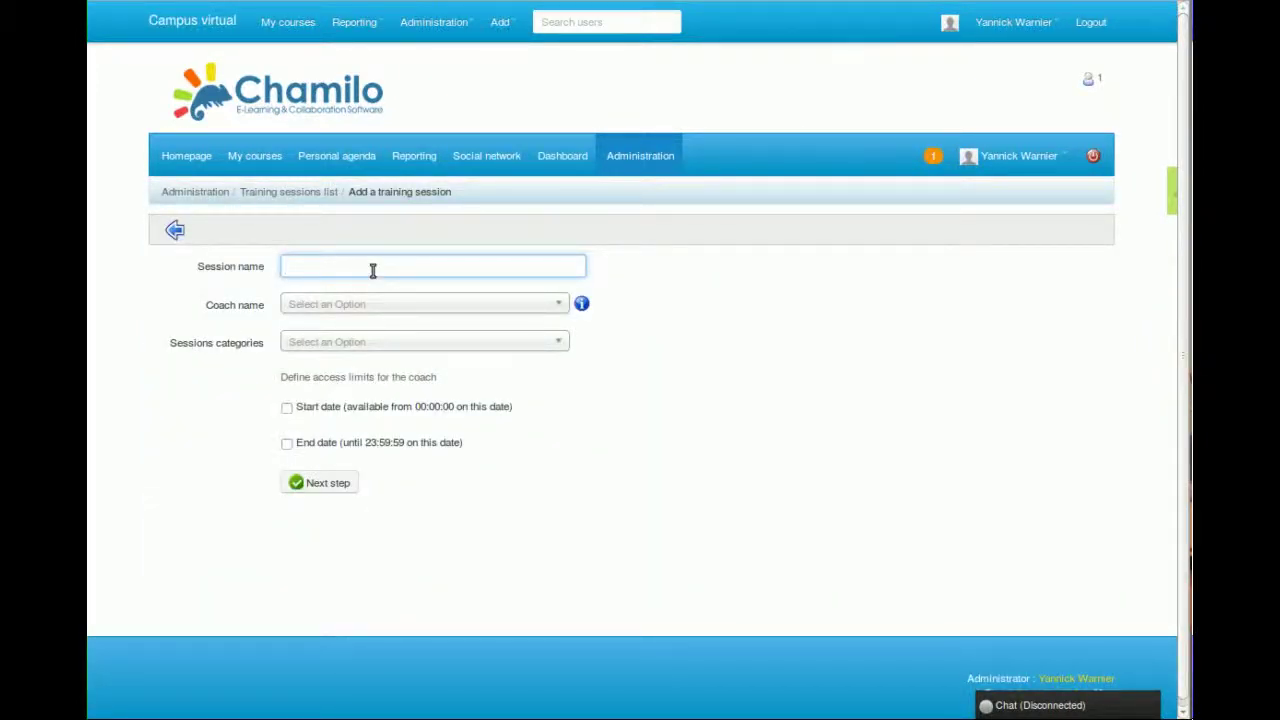
pyautogui.write('s')
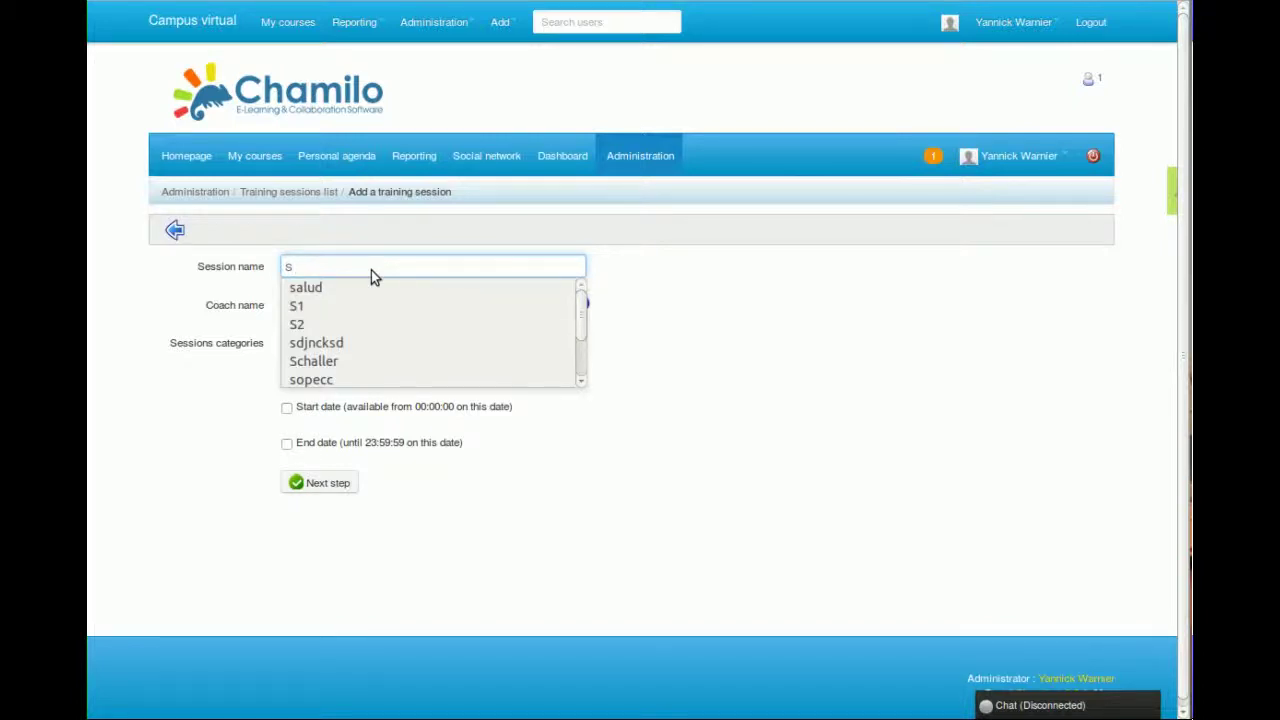
pyautogui.press('BackSpace')
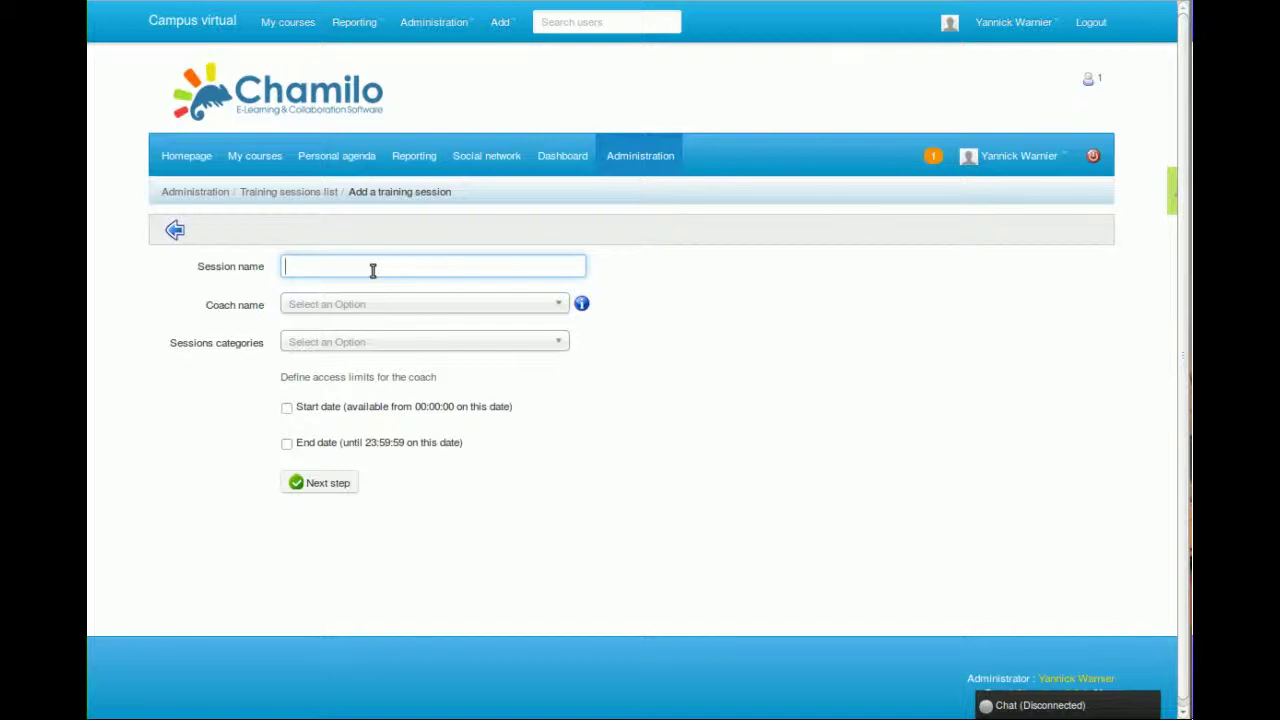
pyautogui.write('Semester 2014-2')
pyautogui.click(392, 304)
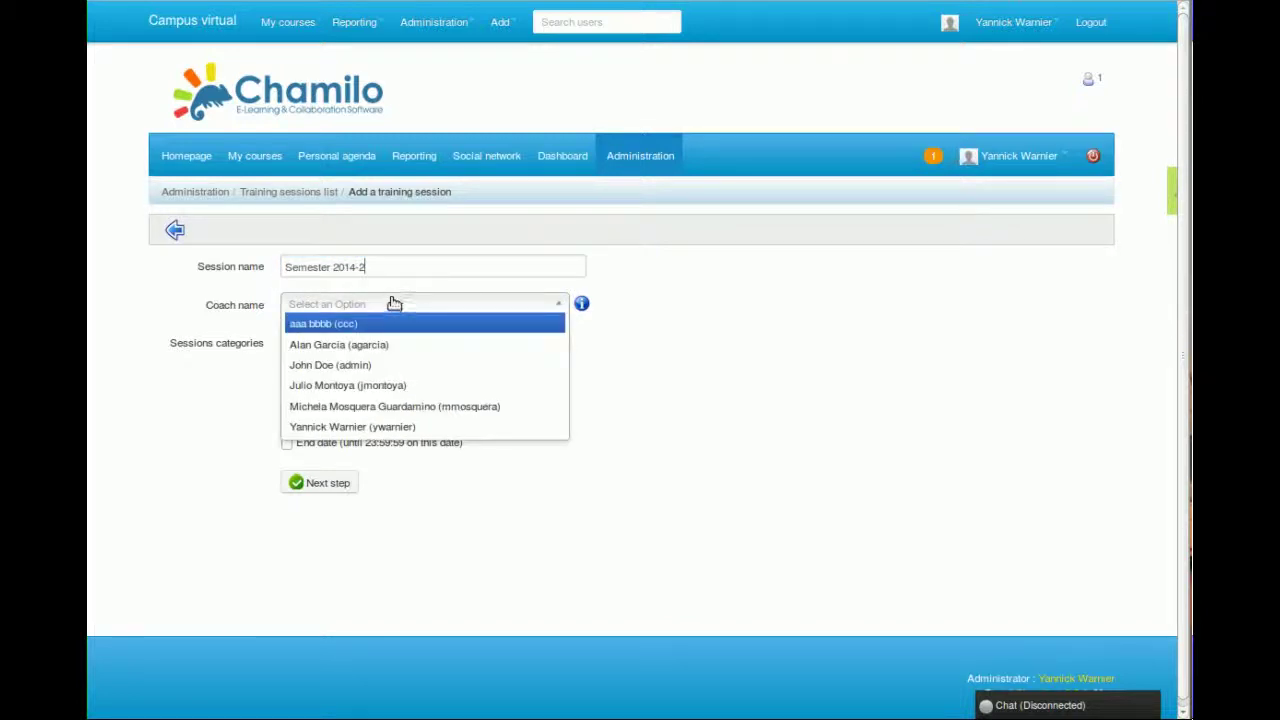
pyautogui.click(359, 371)
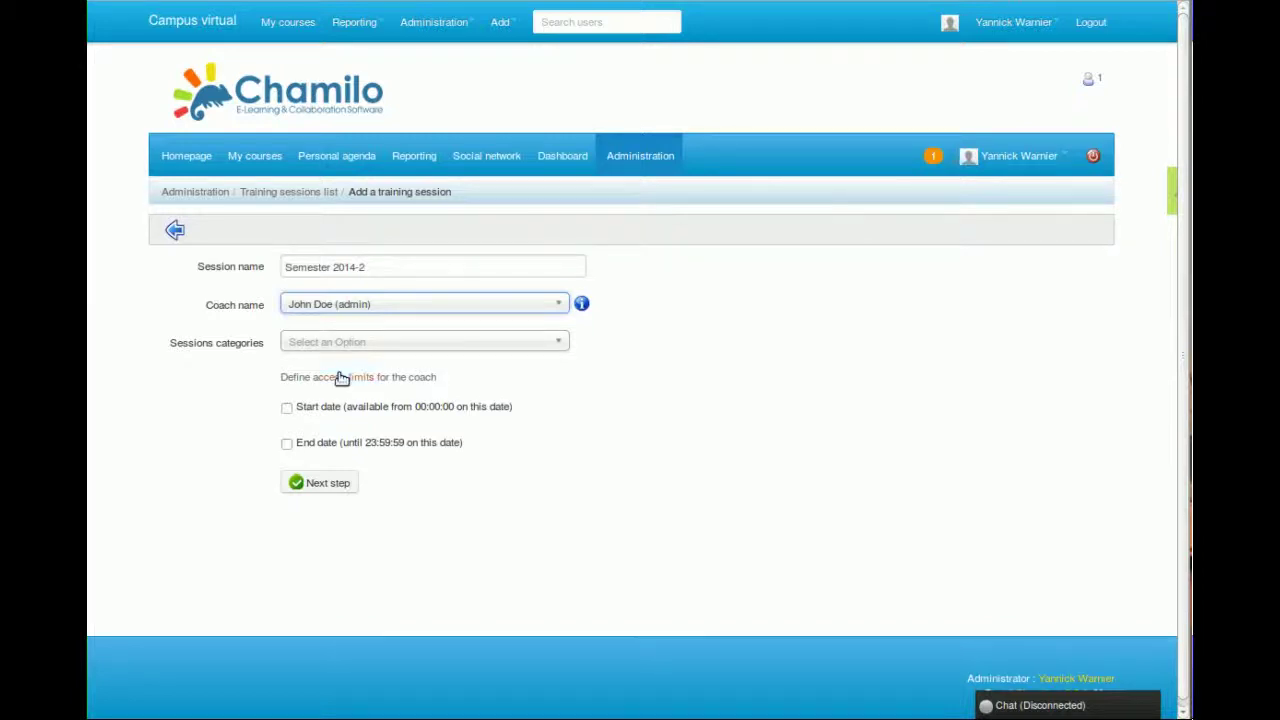
# - Enable start date 31/10/2014 and end date 31/04/2015, keeping Read only visibility afterwards
pyautogui.click(287, 407)
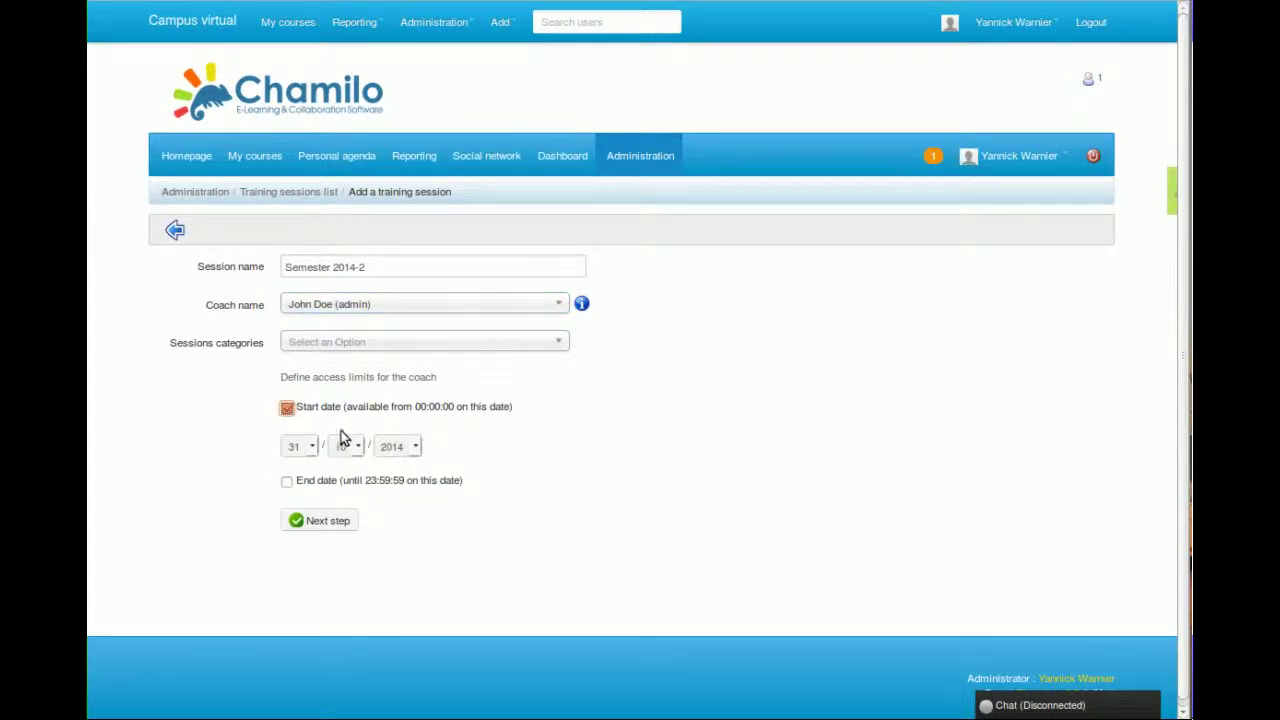
pyautogui.click(287, 481)
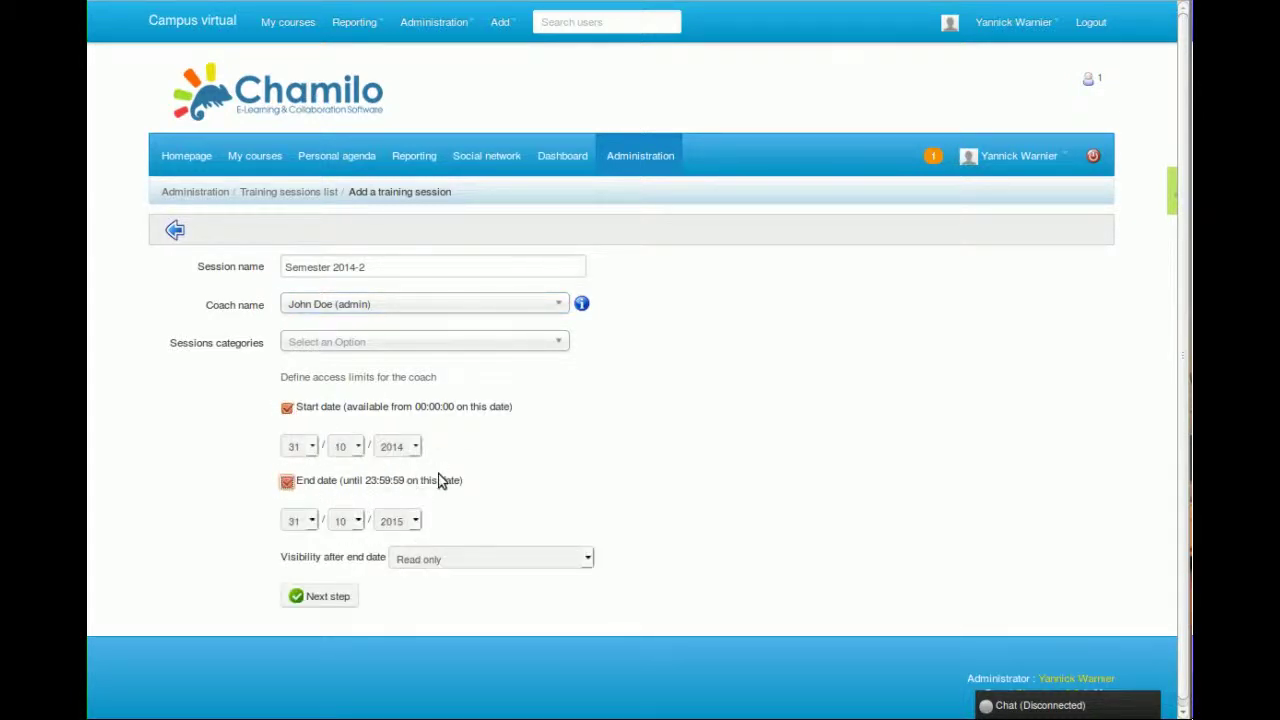
pyautogui.click(390, 525)
pyautogui.click(391, 523)
pyautogui.click(345, 521)
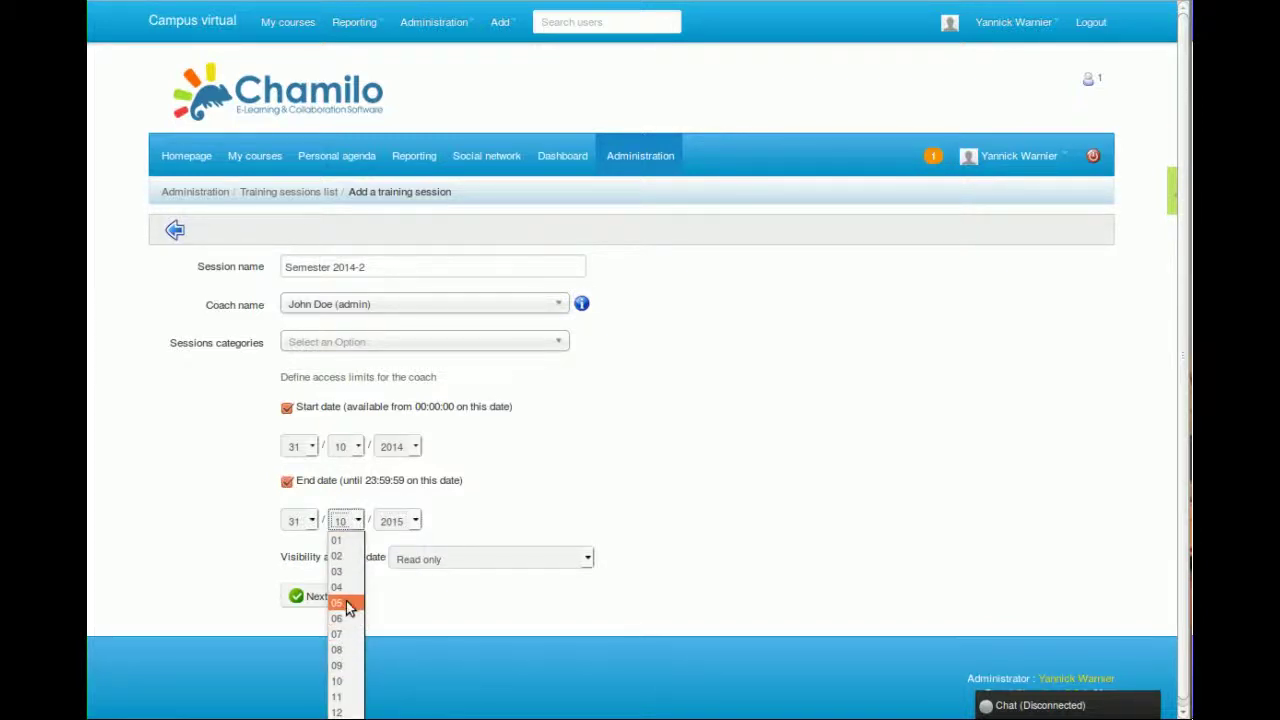
pyautogui.click(345, 587)
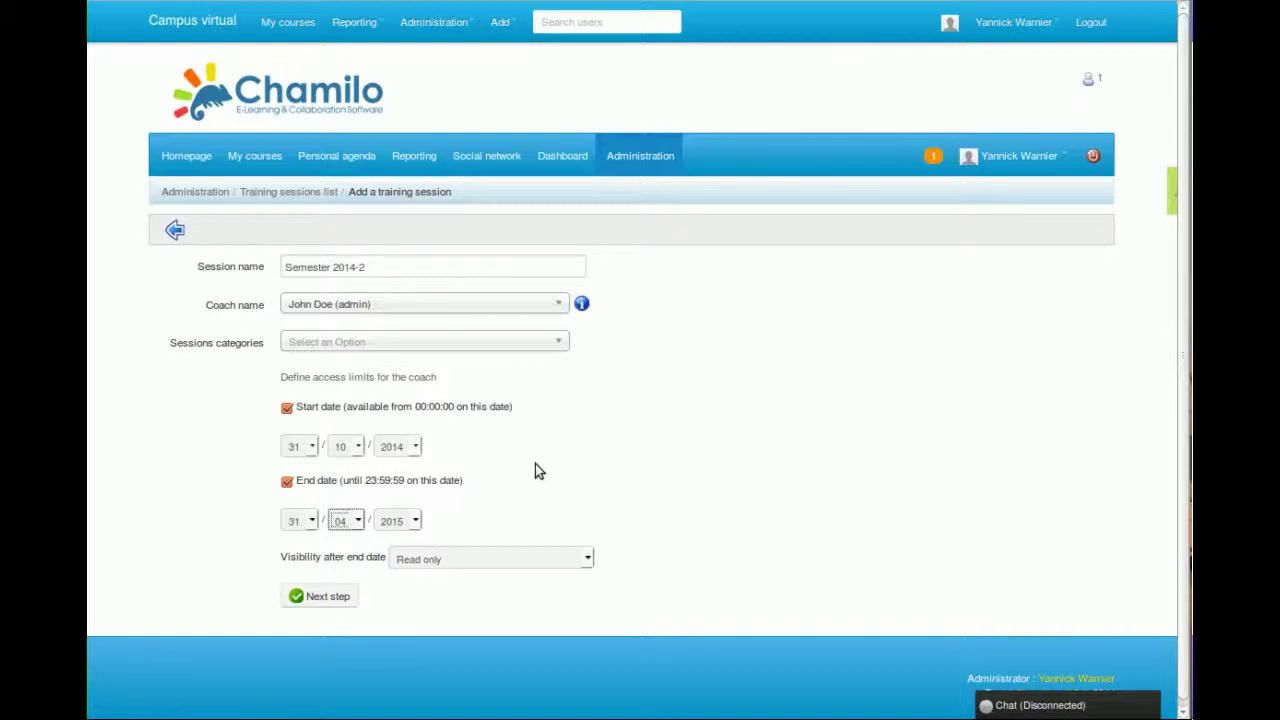
pyautogui.scroll(-1, 580, 461)
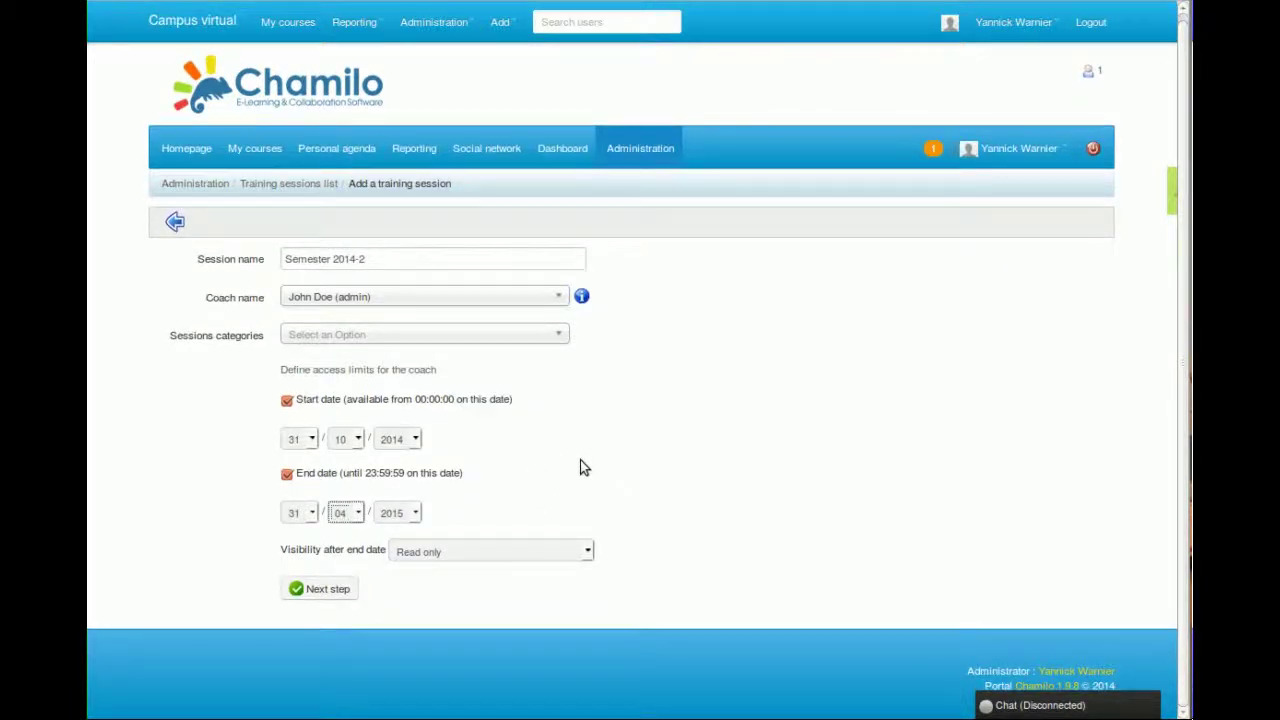
pyautogui.moveTo(277, 549); pyautogui.dragTo(389, 545)
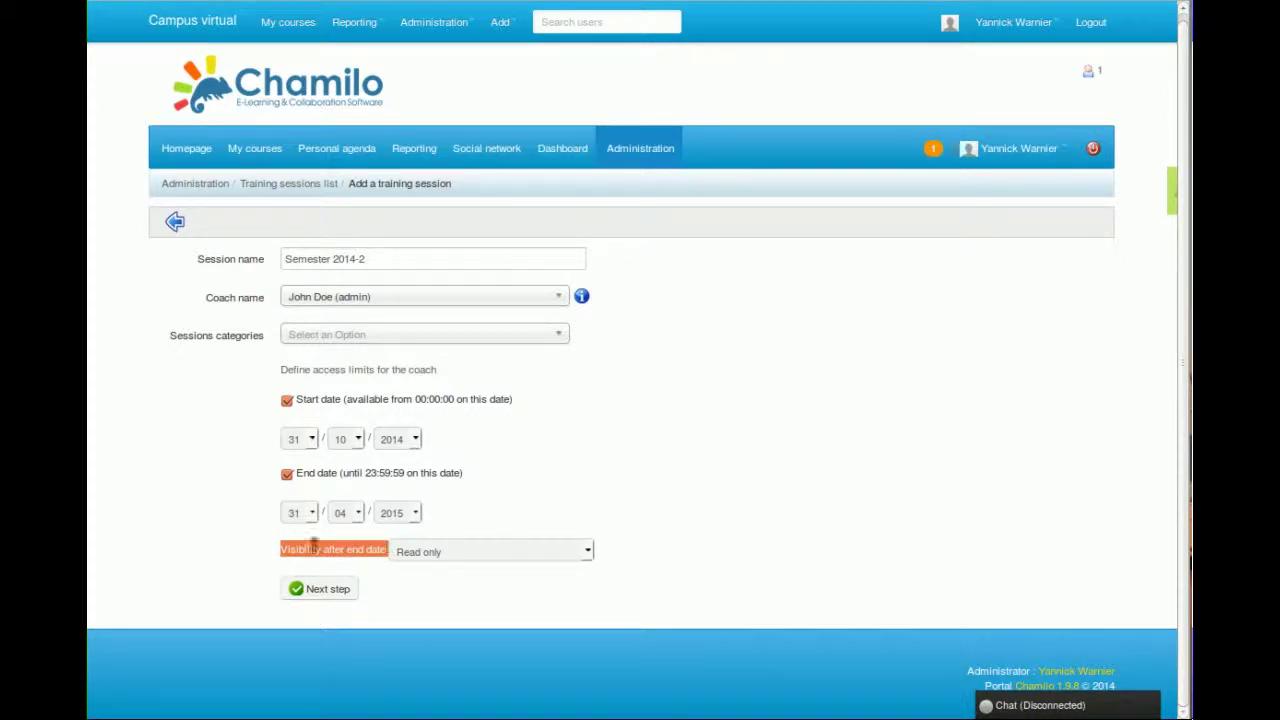
pyautogui.click(438, 555)
pyautogui.click(441, 556)
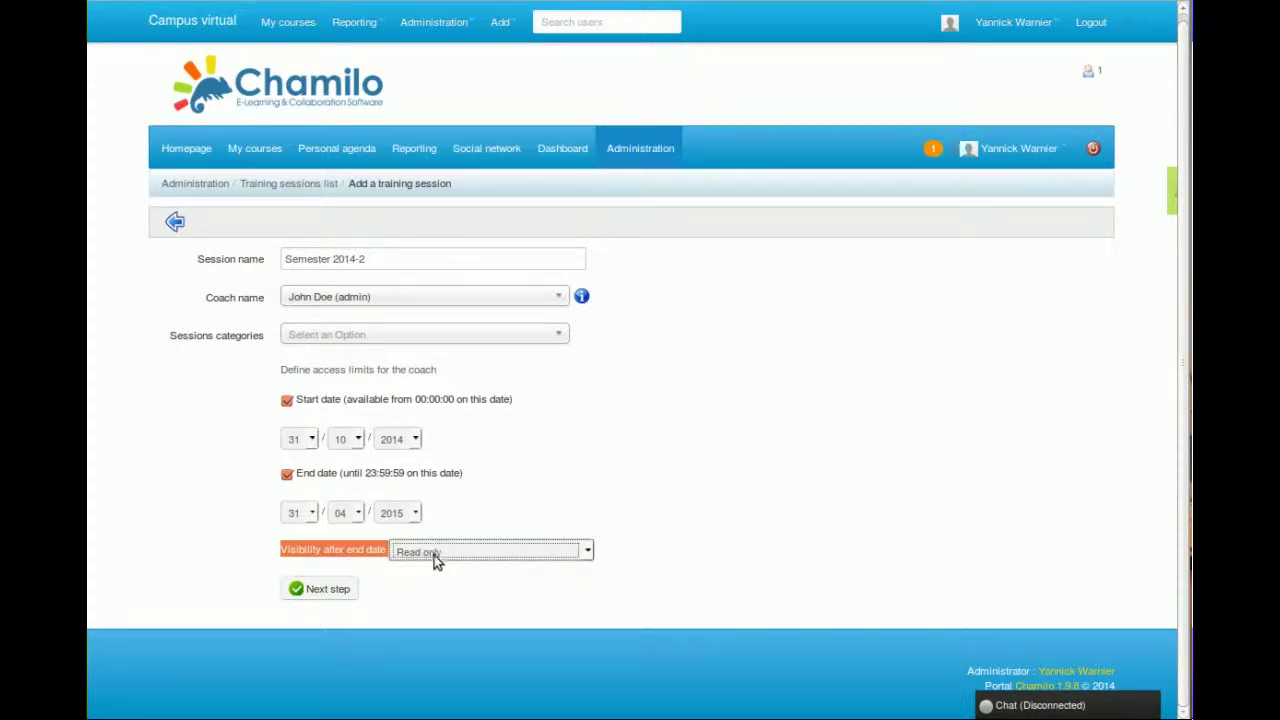
pyautogui.click(457, 590)
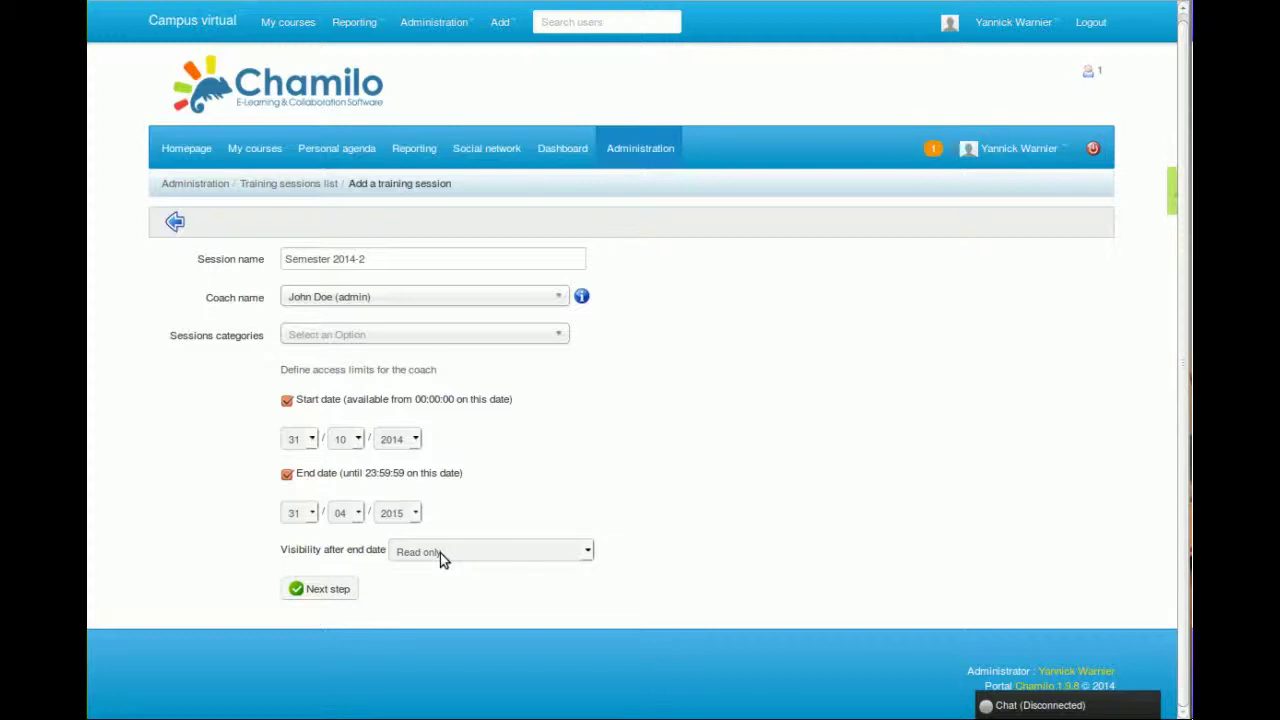
# - Submit the session form, then reselect the admin coach after the 'Invalid end date' error
pyautogui.click(310, 595)
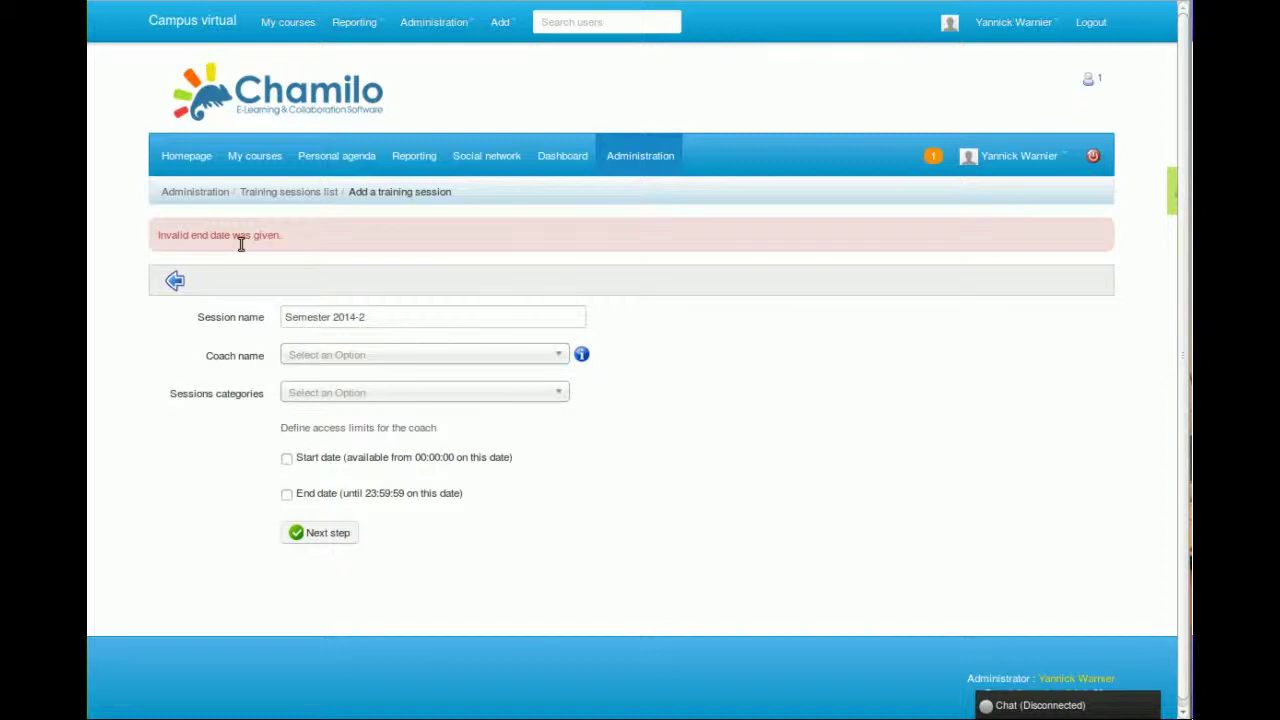
pyautogui.click(391, 354)
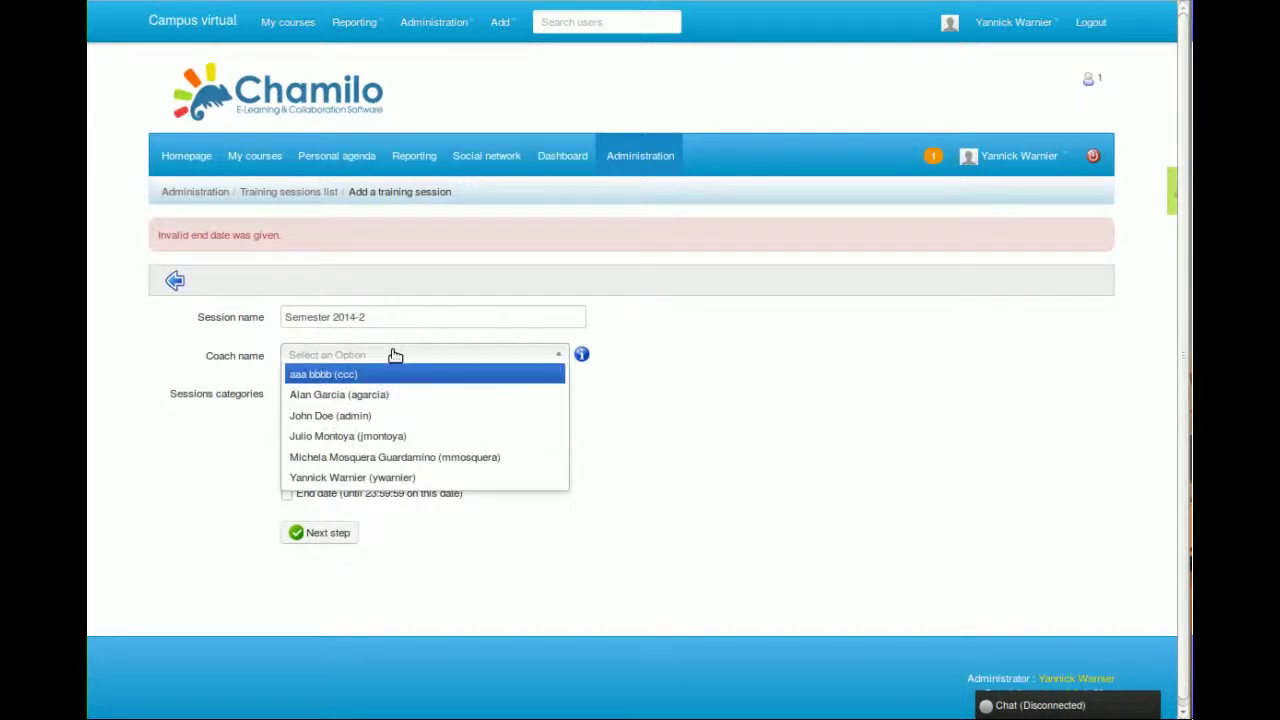
pyautogui.click(388, 416)
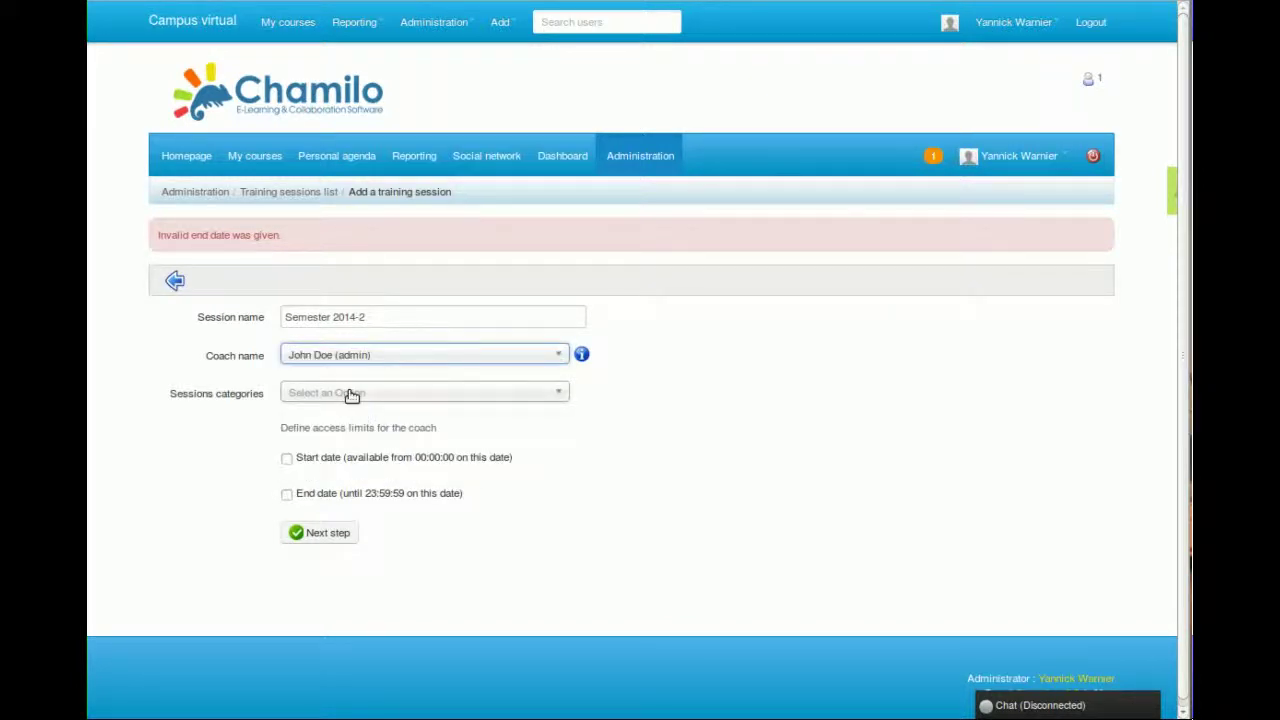
# - Re-enable both dates, change the end day to 29/04/2015, and resubmit the session
pyautogui.click(287, 458)
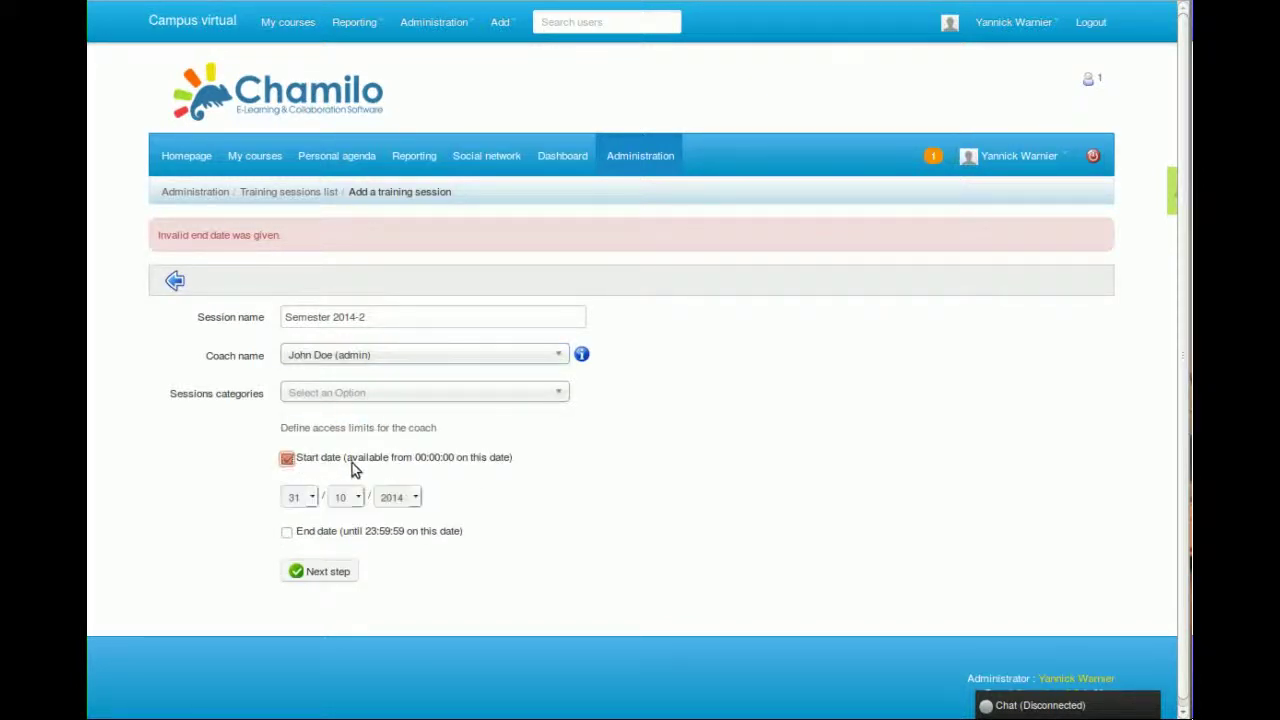
pyautogui.click(287, 532)
pyautogui.click(303, 572)
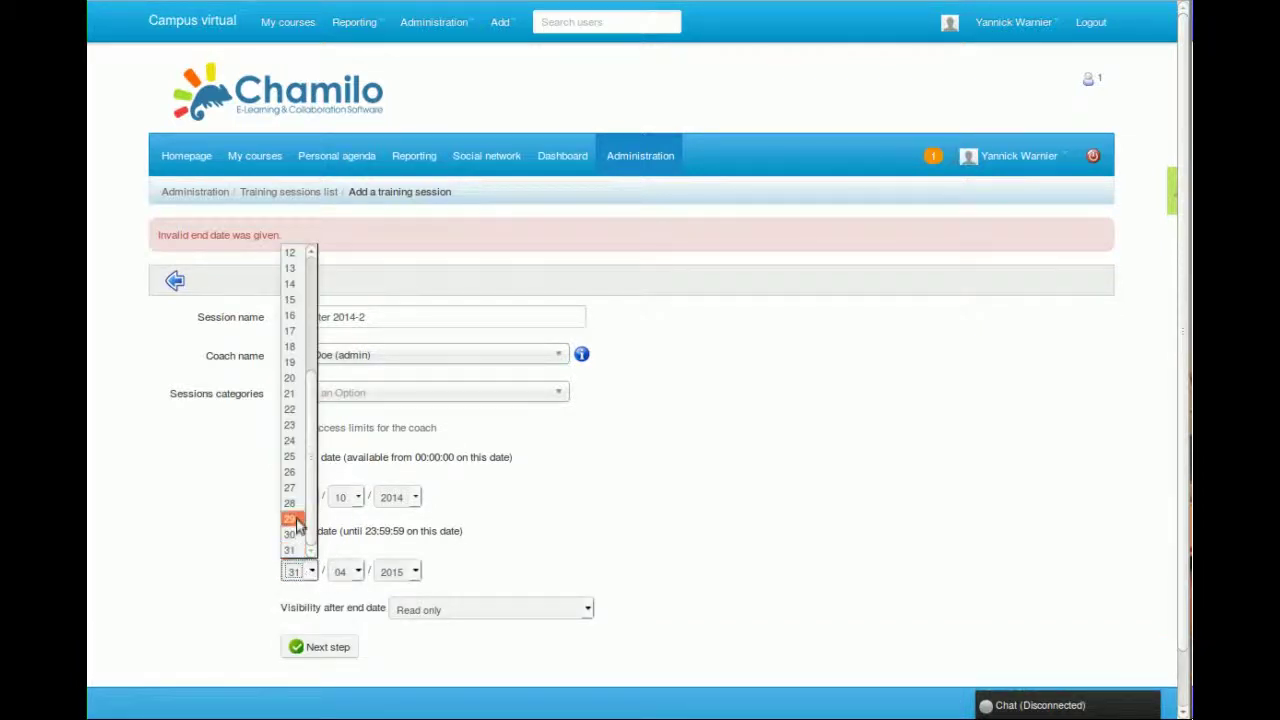
pyautogui.click(296, 521)
pyautogui.click(530, 559)
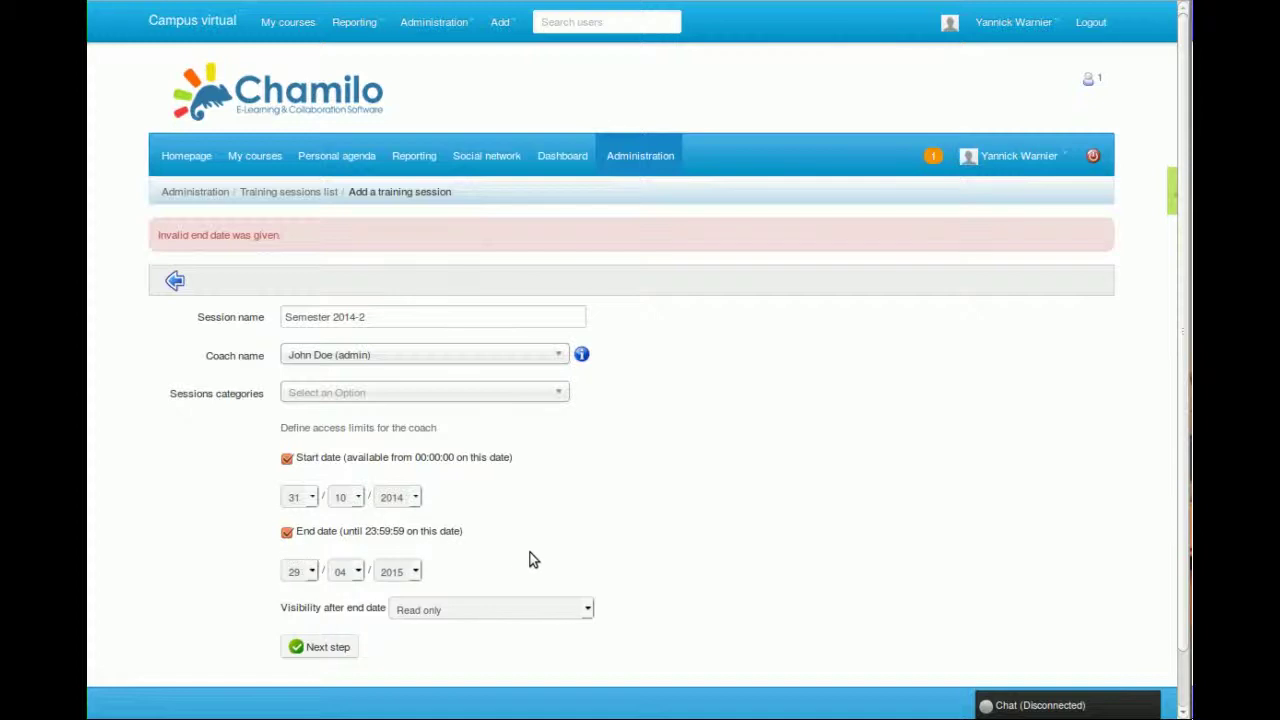
pyautogui.click(320, 647)
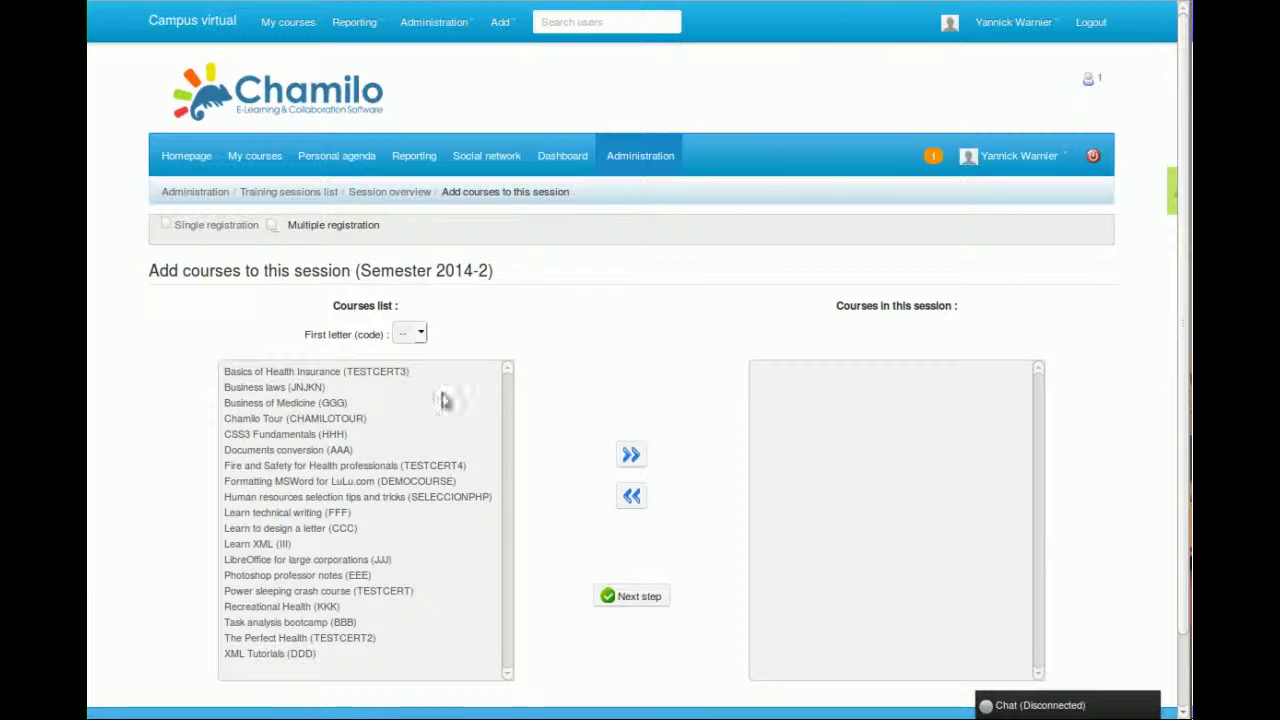
# - Move Learn technical writing, Learn to design a letter and the human resources course into the session
pyautogui.click(338, 511)
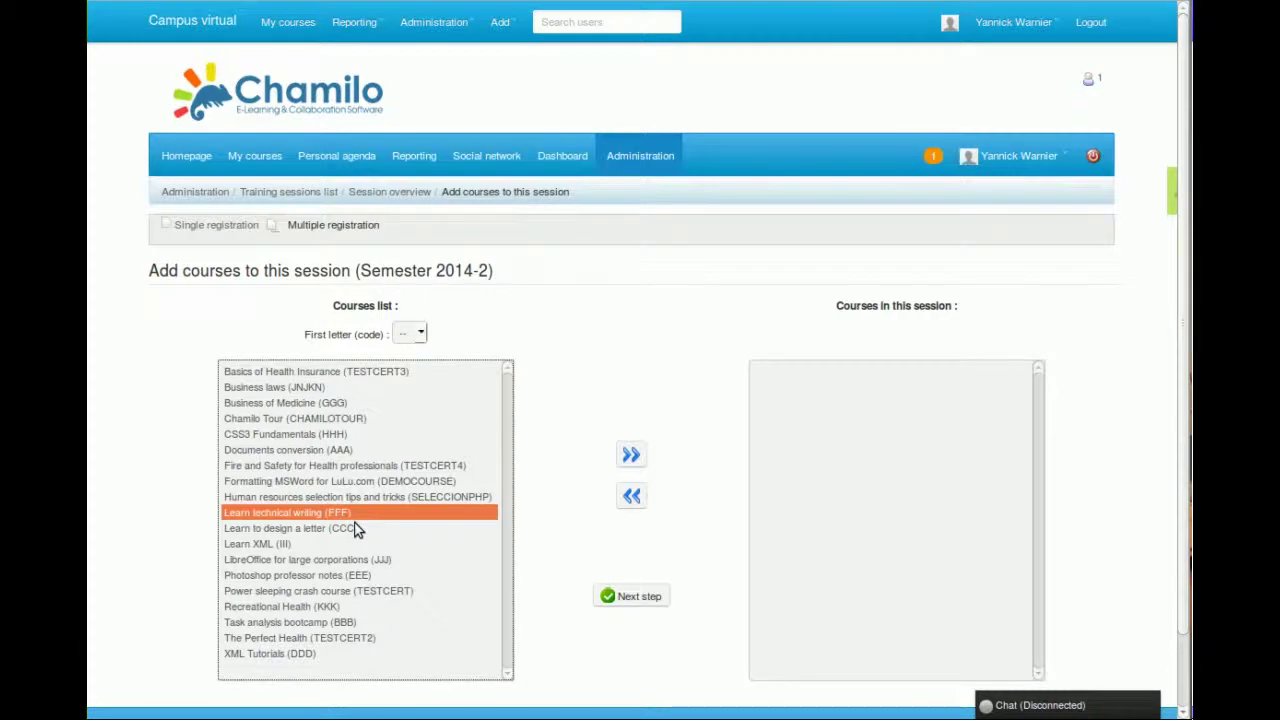
pyautogui.keyDown('ctrl'); pyautogui.click(357, 530); pyautogui.keyUp('ctrl')
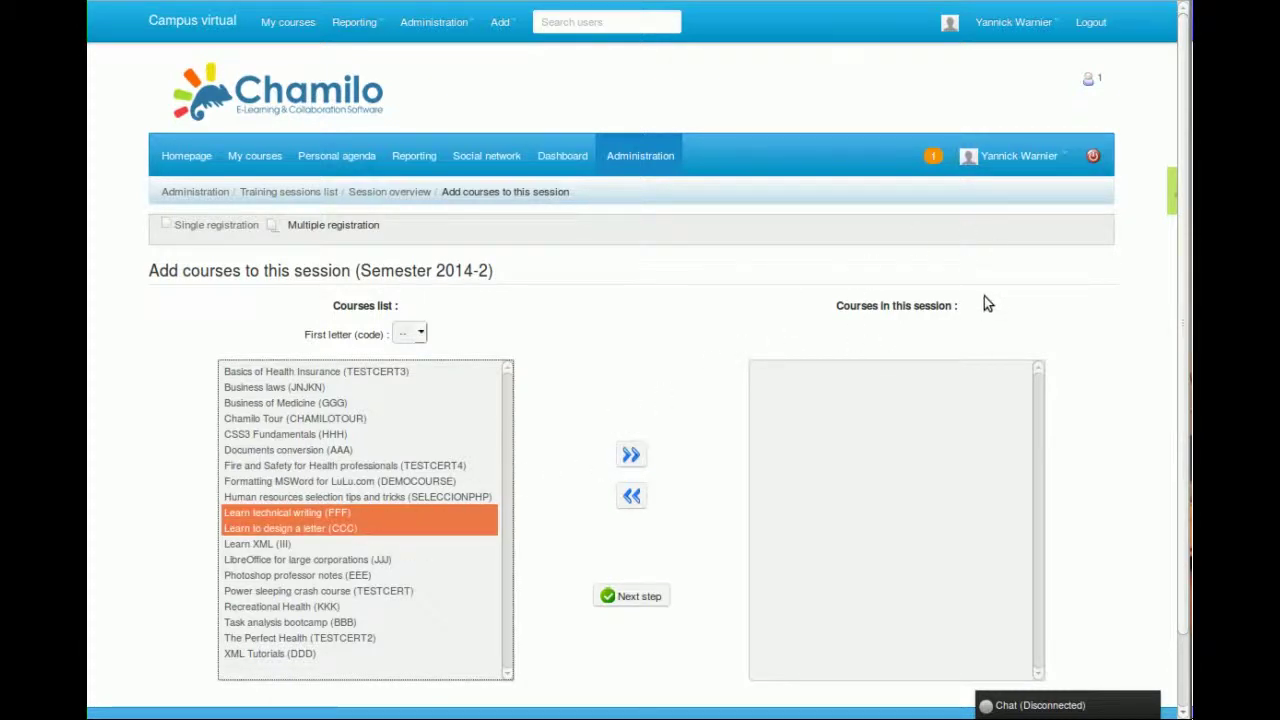
pyautogui.keyDown('ctrl'); pyautogui.click(311, 496); pyautogui.keyUp('ctrl')
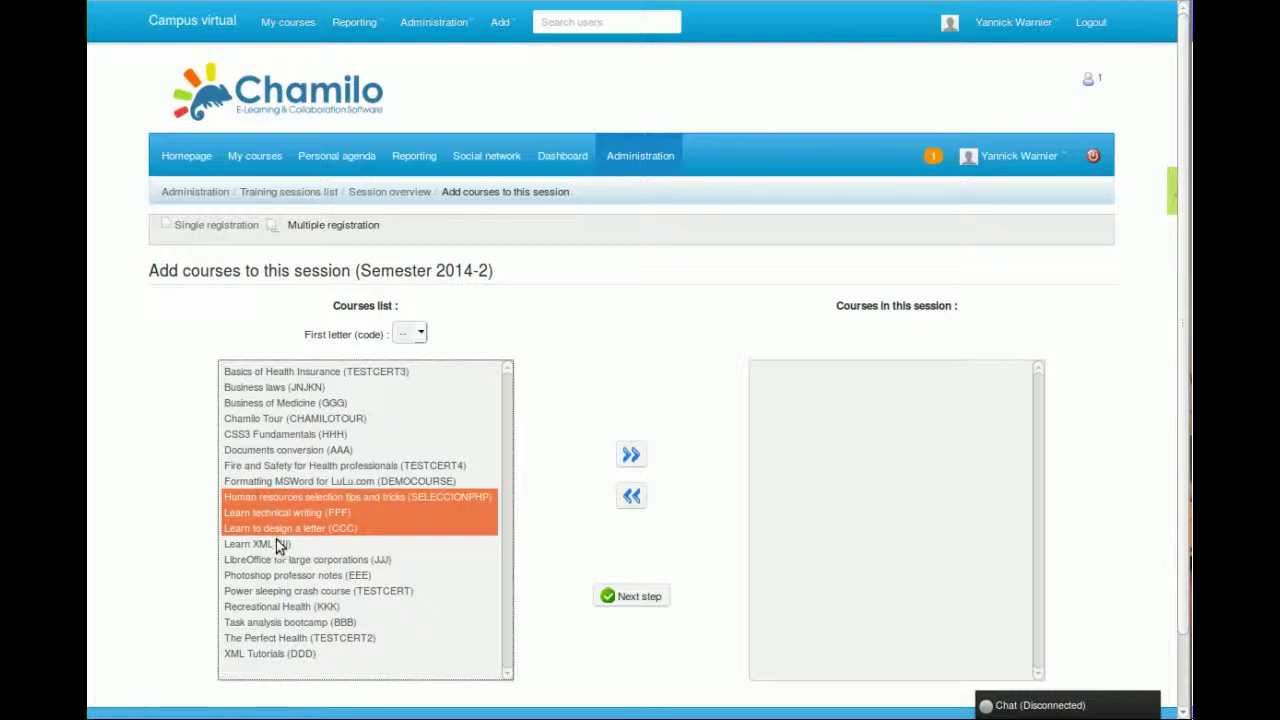
pyautogui.click(631, 453)
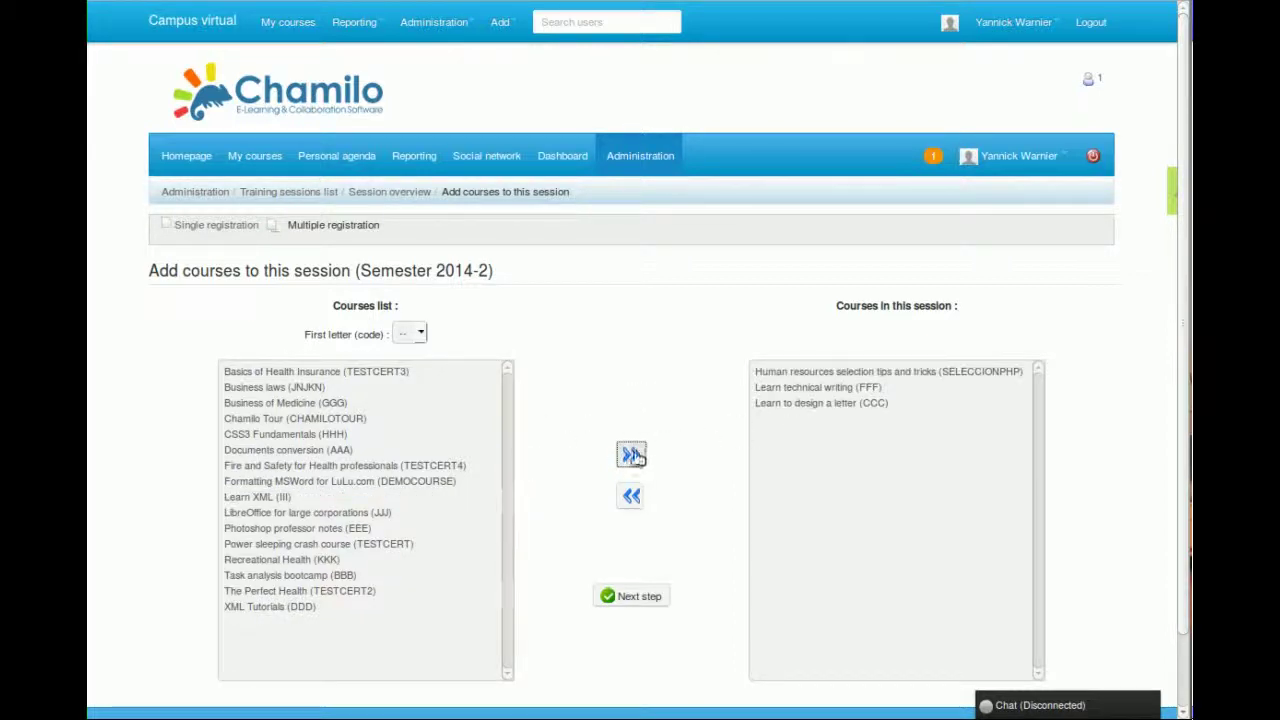
pyautogui.click(637, 597)
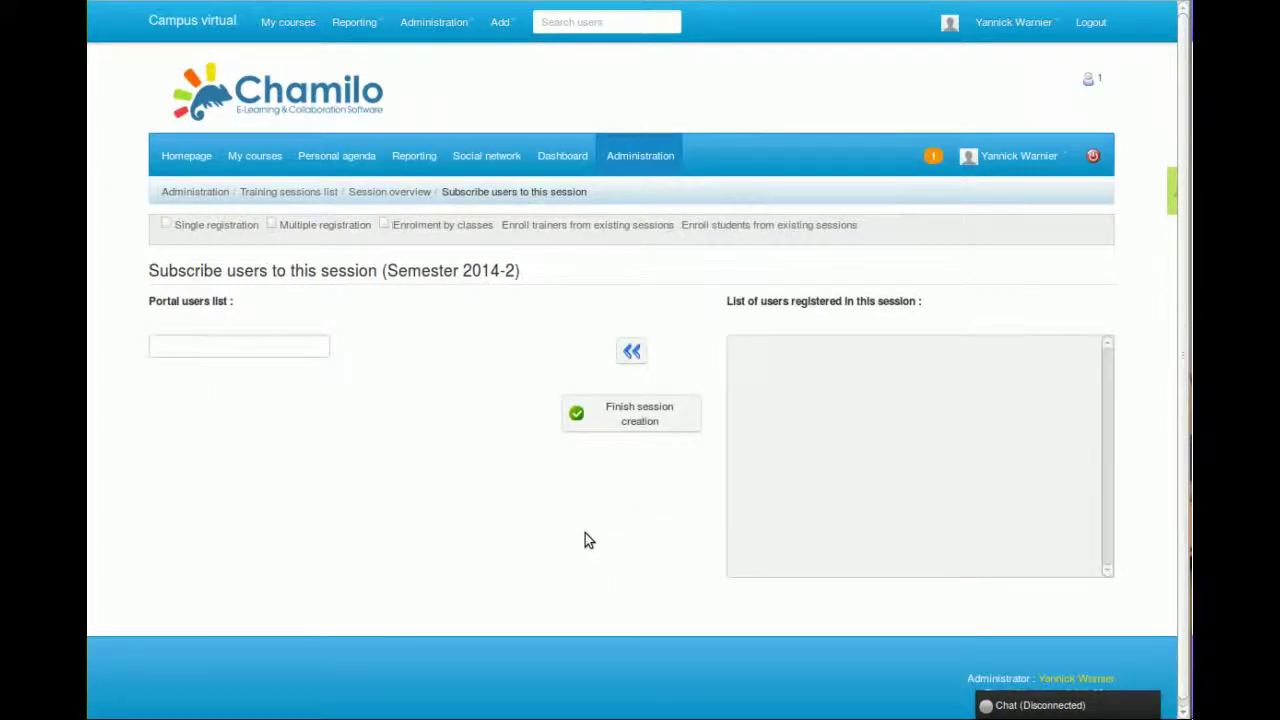
# - Search the portal users with 'car' and add the first matching user to the session
pyautogui.click(268, 345)
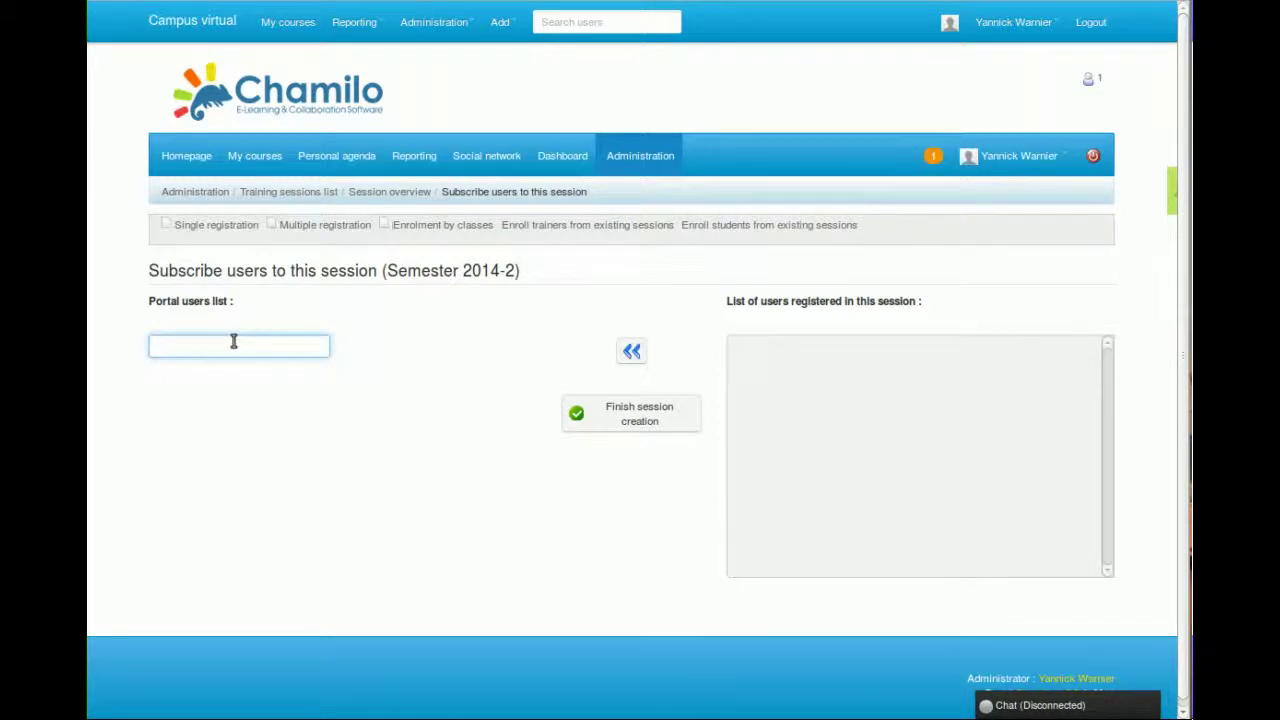
pyautogui.write('car')
pyautogui.press('BackSpace')
pyautogui.press('BackSpace')
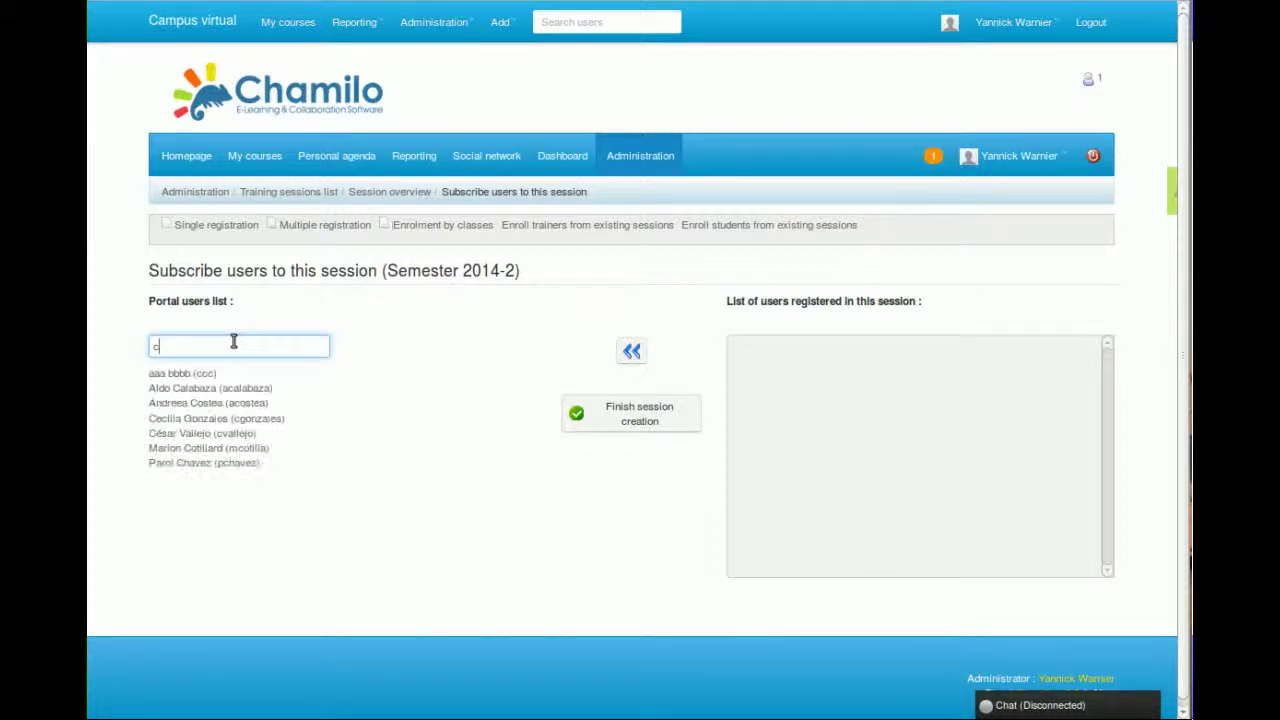
pyautogui.write('car')
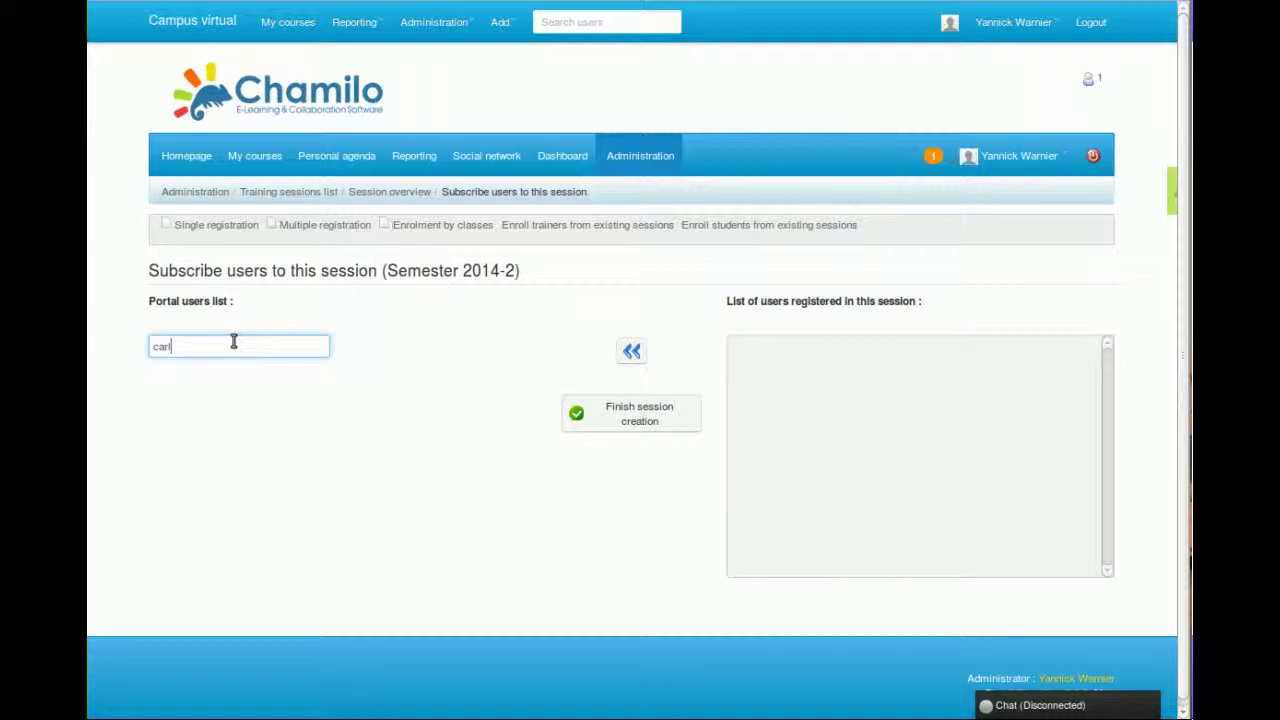
pyautogui.press('BackSpace')
pyautogui.press('BackSpace')
pyautogui.press('BackSpace')
pyautogui.press('BackSpace')
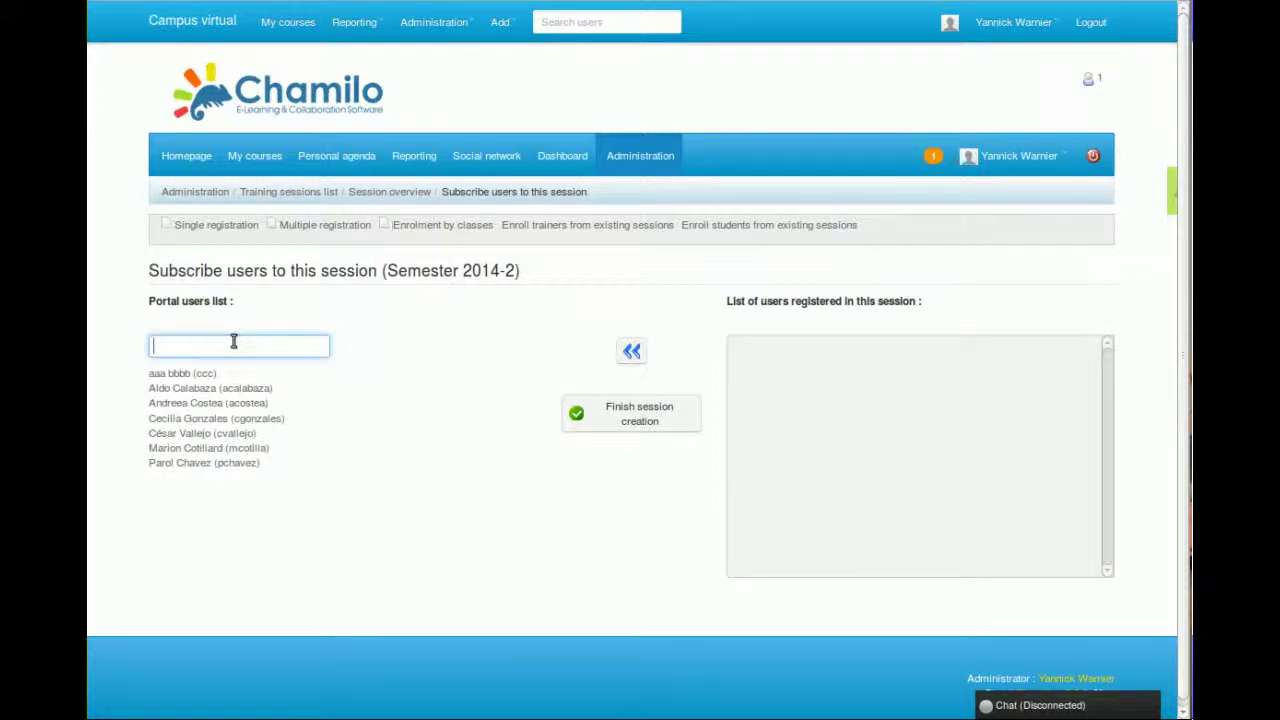
pyautogui.click(213, 404)
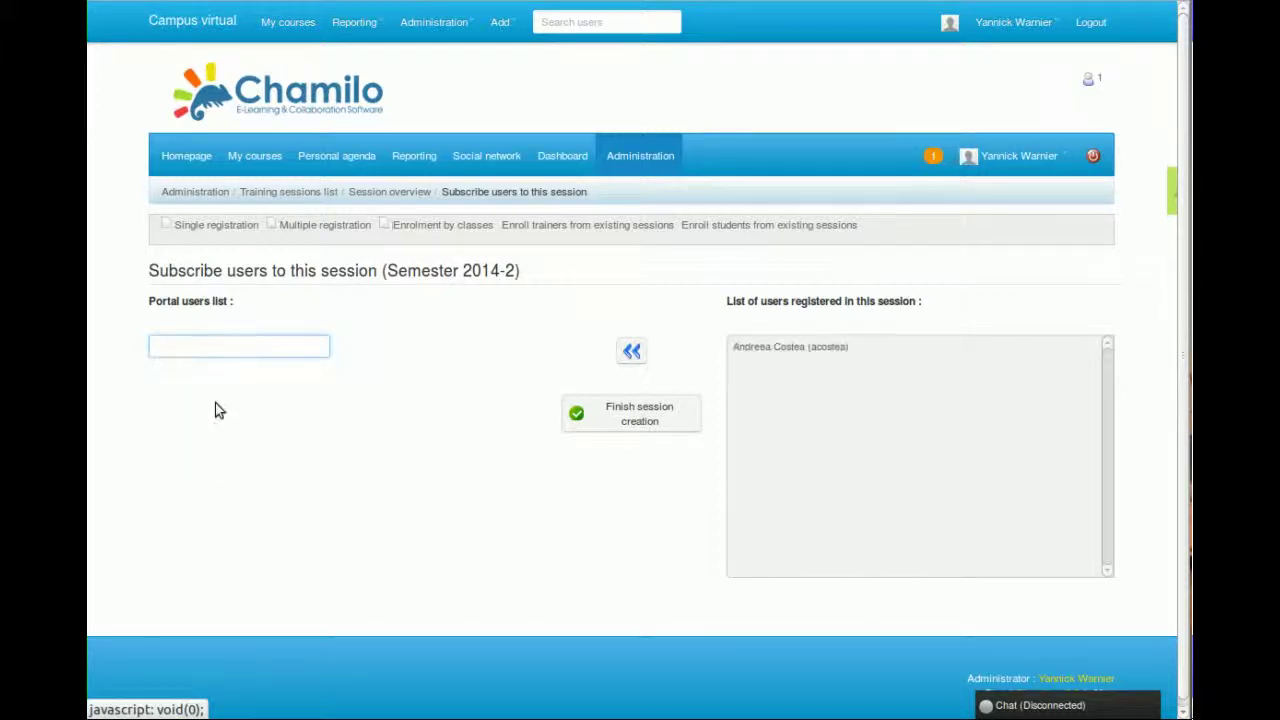
# - Search the portal users with 'a' and add two more users to the session
pyautogui.click(216, 352)
pyautogui.write('a')
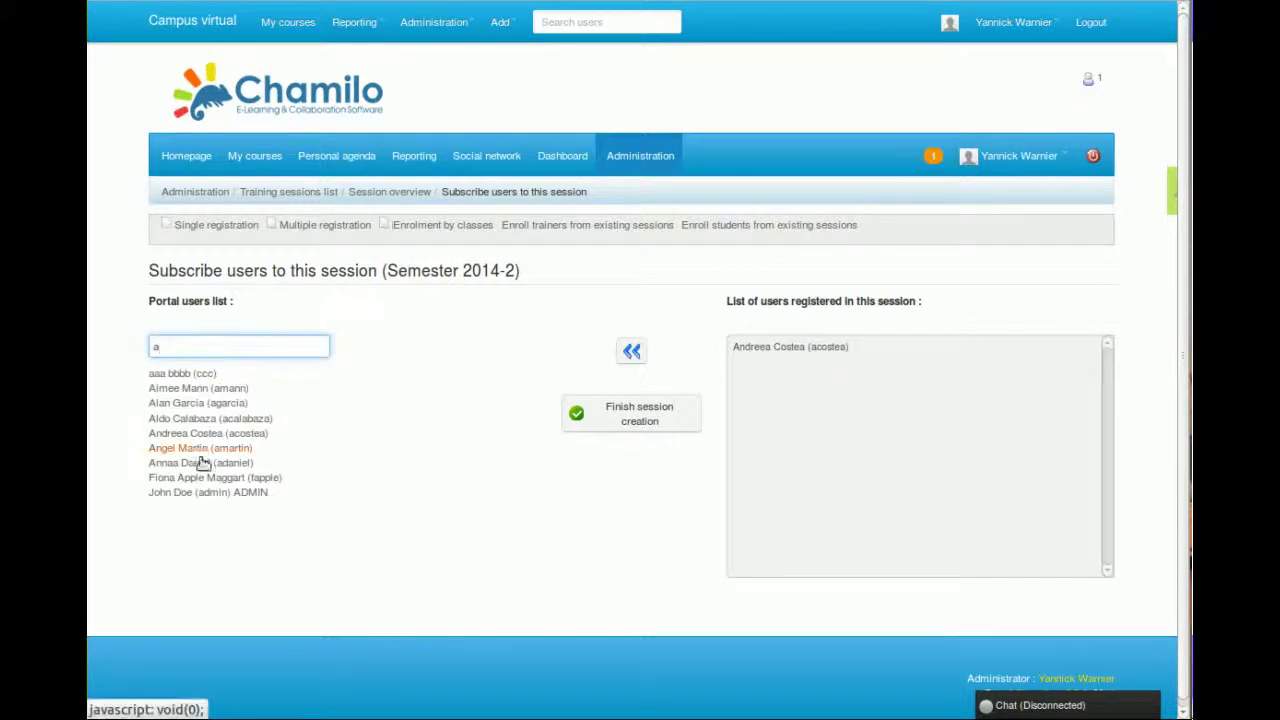
pyautogui.click(216, 478)
pyautogui.click(200, 343)
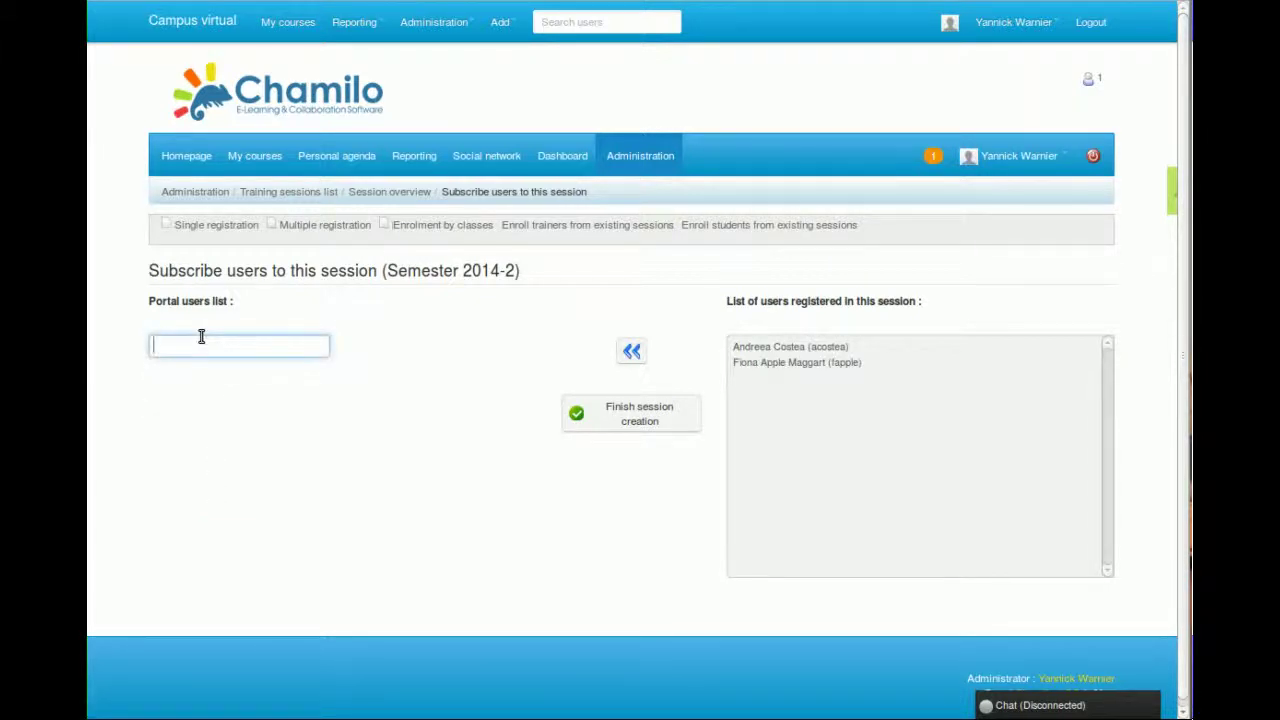
pyautogui.write('a')
pyautogui.click(208, 463)
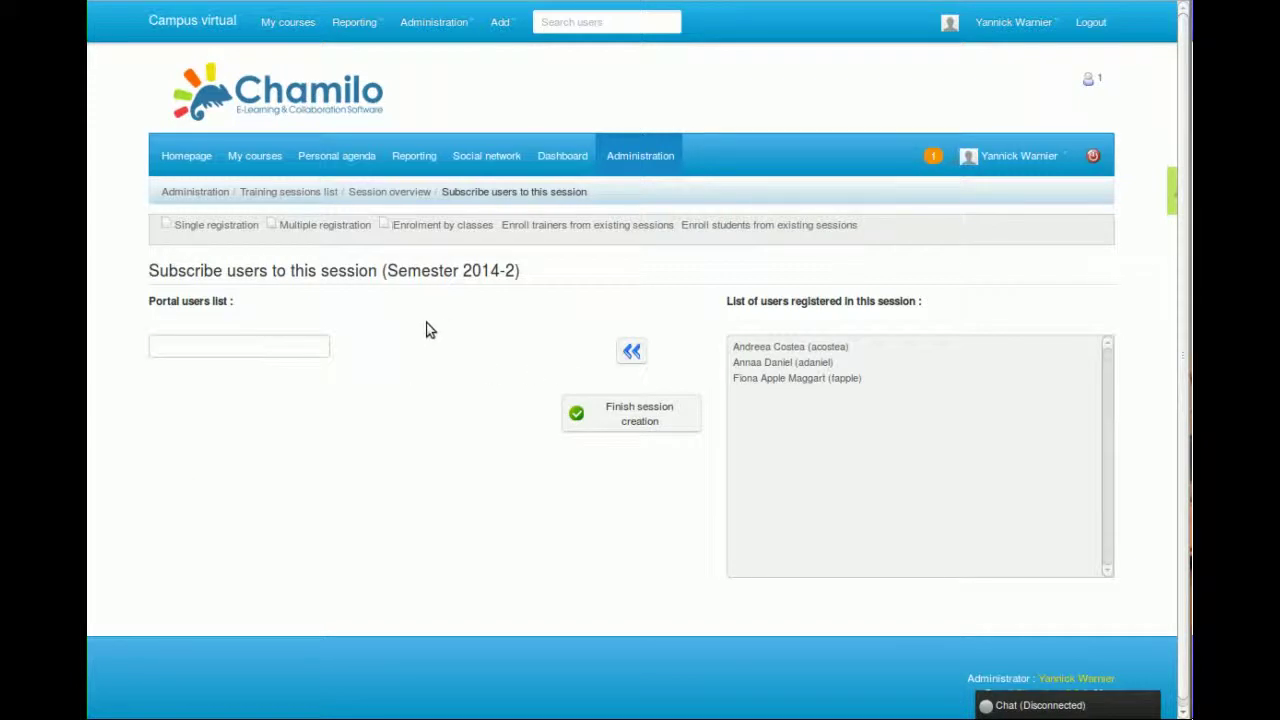
# - Use Multiple registration to add the last four portal users, then finish session creation
pyautogui.click(344, 226)
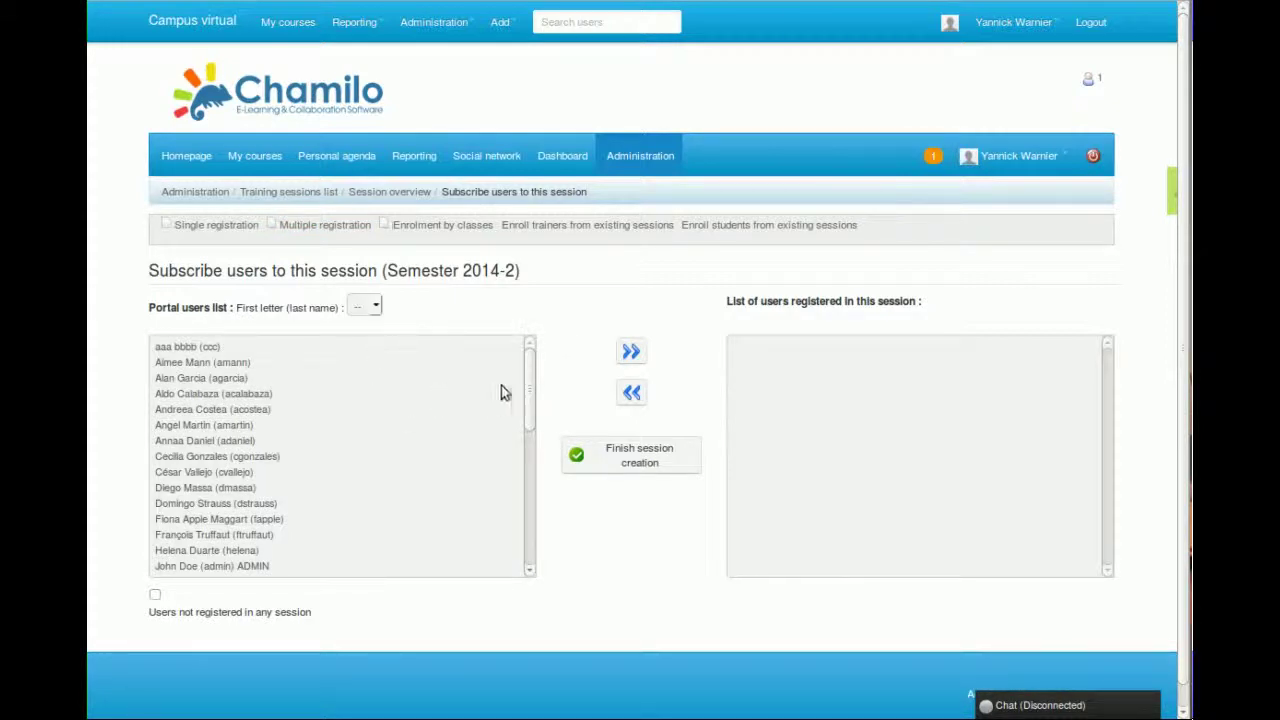
pyautogui.moveTo(529, 383); pyautogui.dragTo(517, 546)
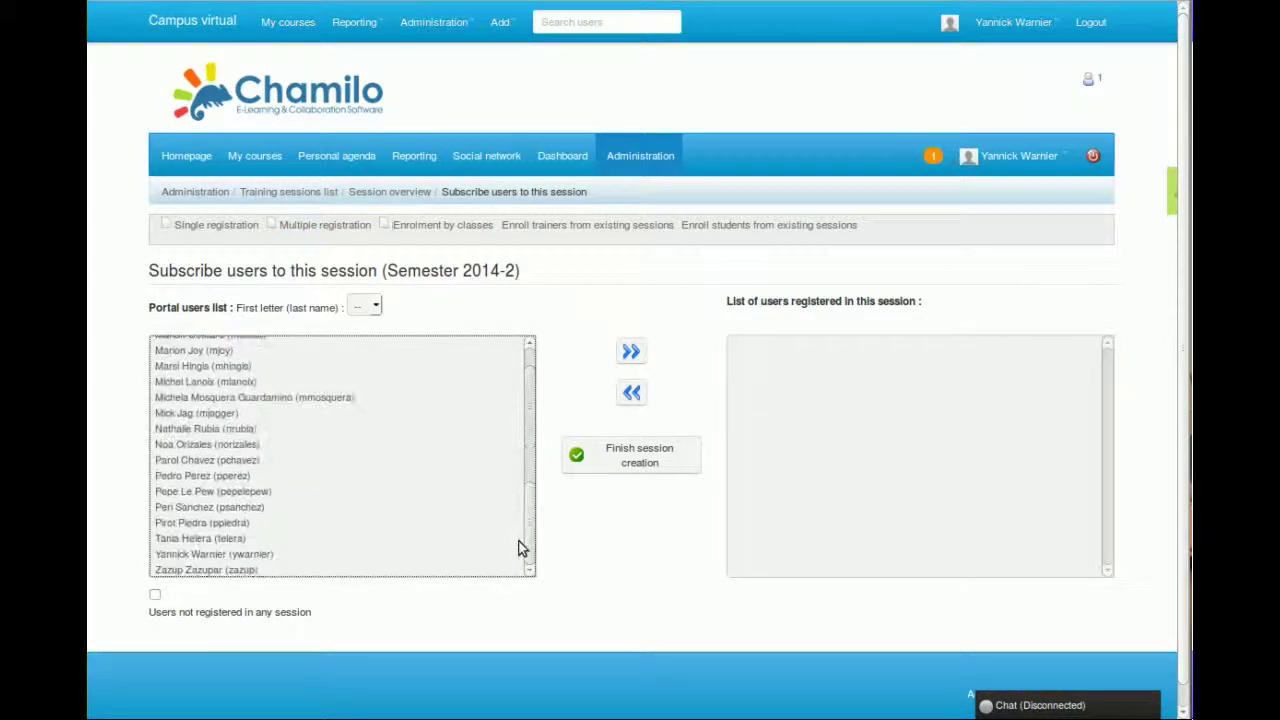
pyautogui.click(301, 543)
pyautogui.keyDown('shift'); pyautogui.click(273, 488); pyautogui.keyUp('shift')
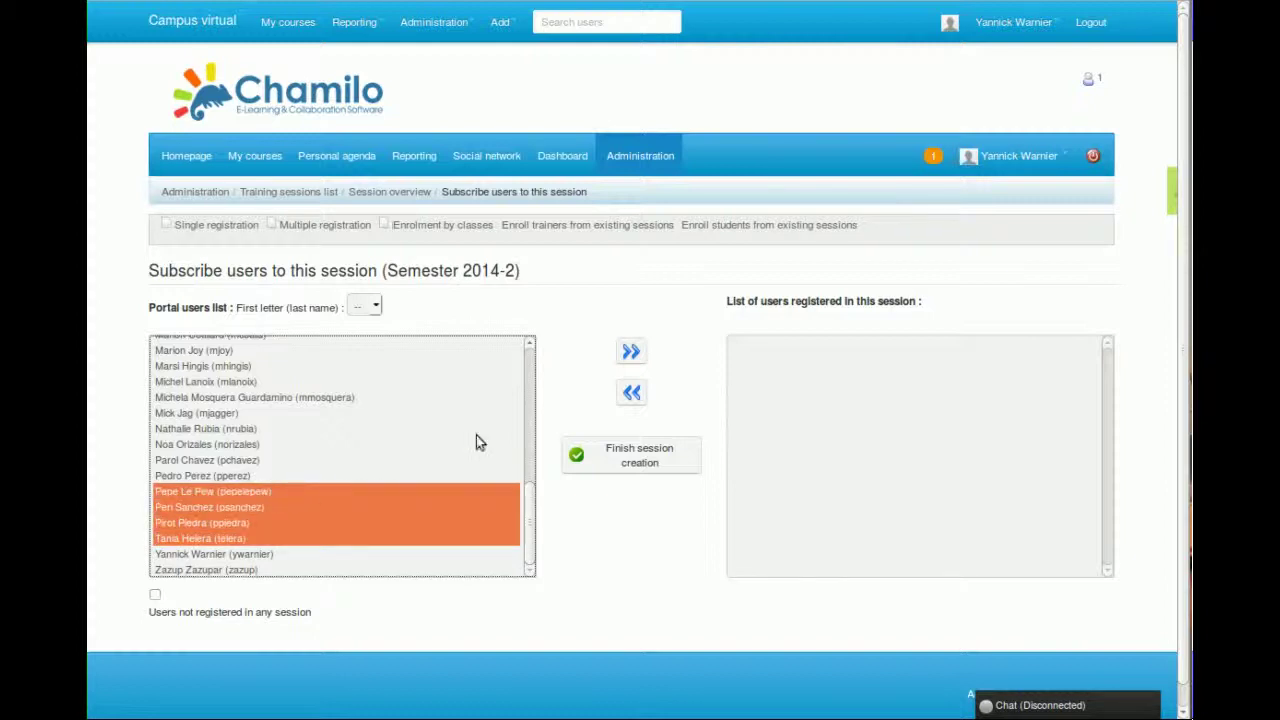
pyautogui.click(631, 351)
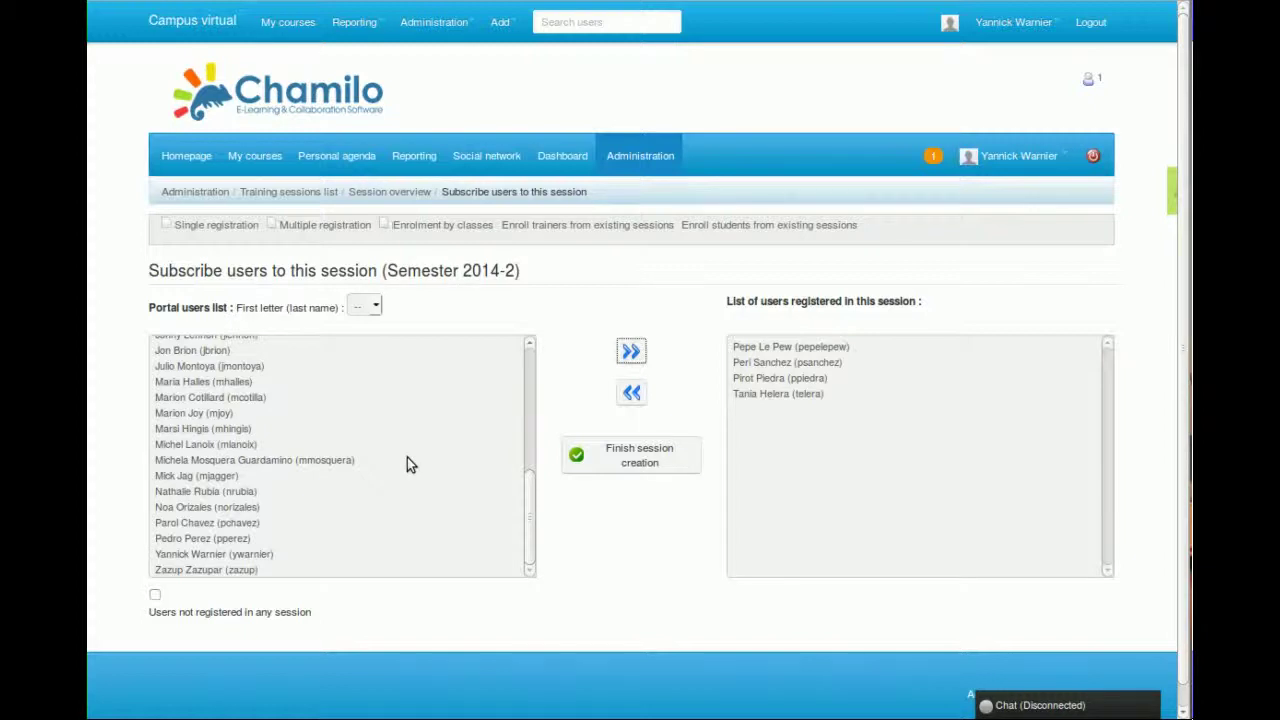
pyautogui.click(676, 465)
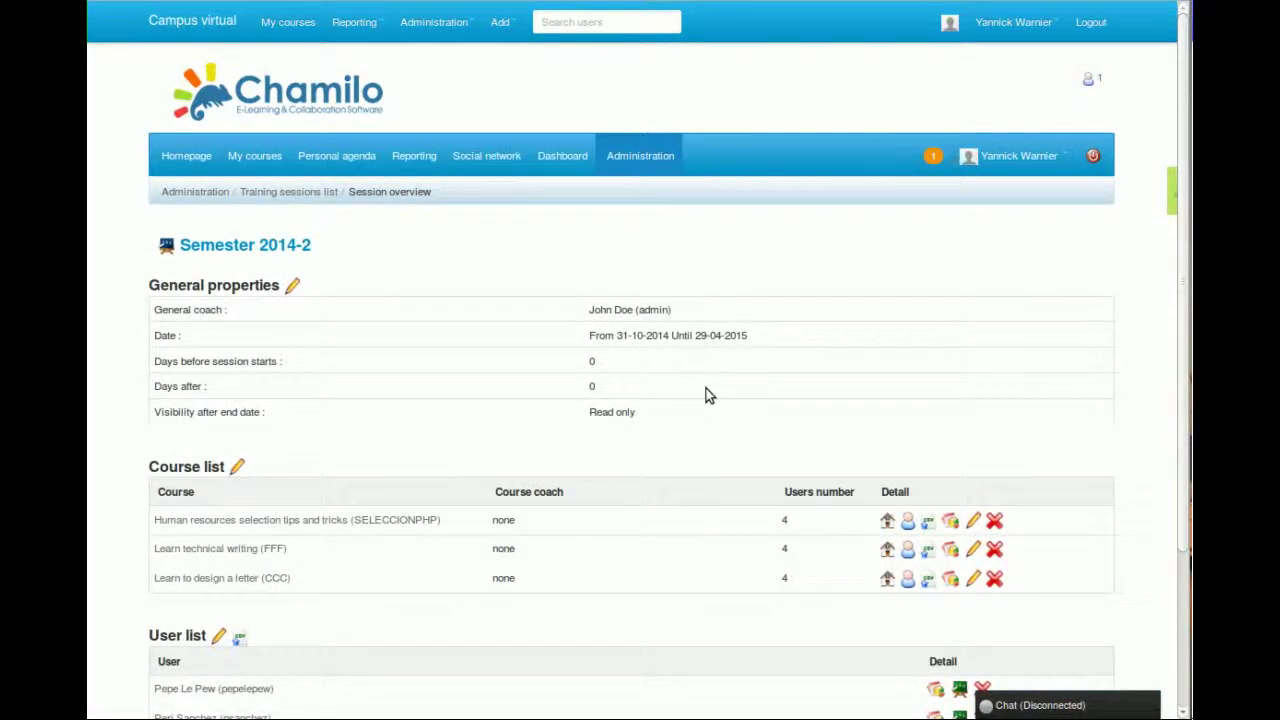
pyautogui.scroll(-3, 706, 389)
pyautogui.scroll(1, 706, 395)
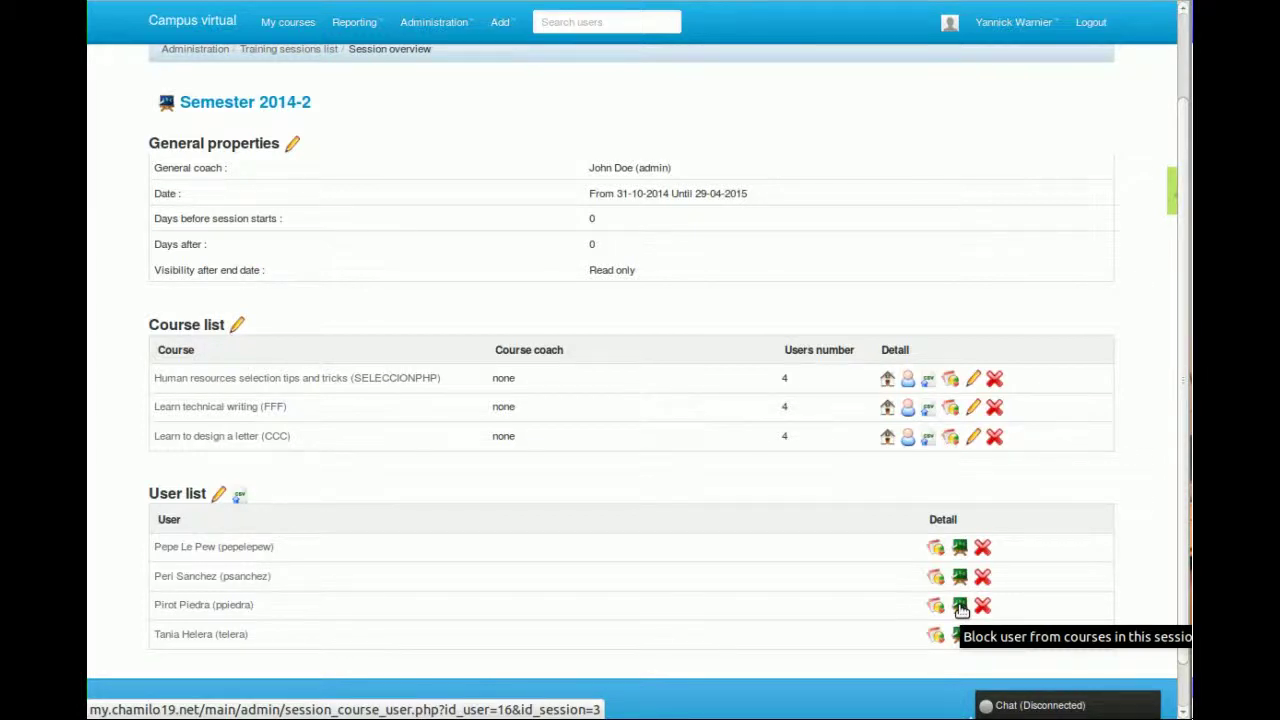
# - Block one user from Learn technical writing (FFF), save, and return to the session overview
pyautogui.click(959, 606)
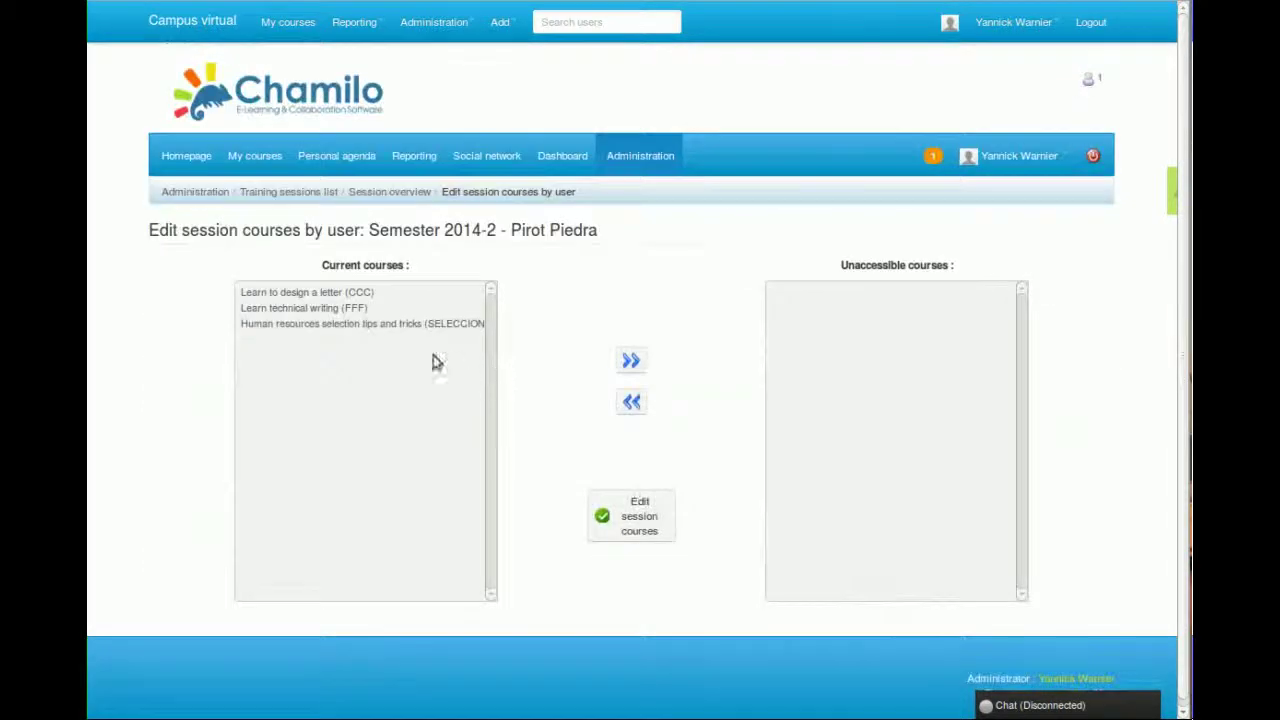
pyautogui.click(338, 307)
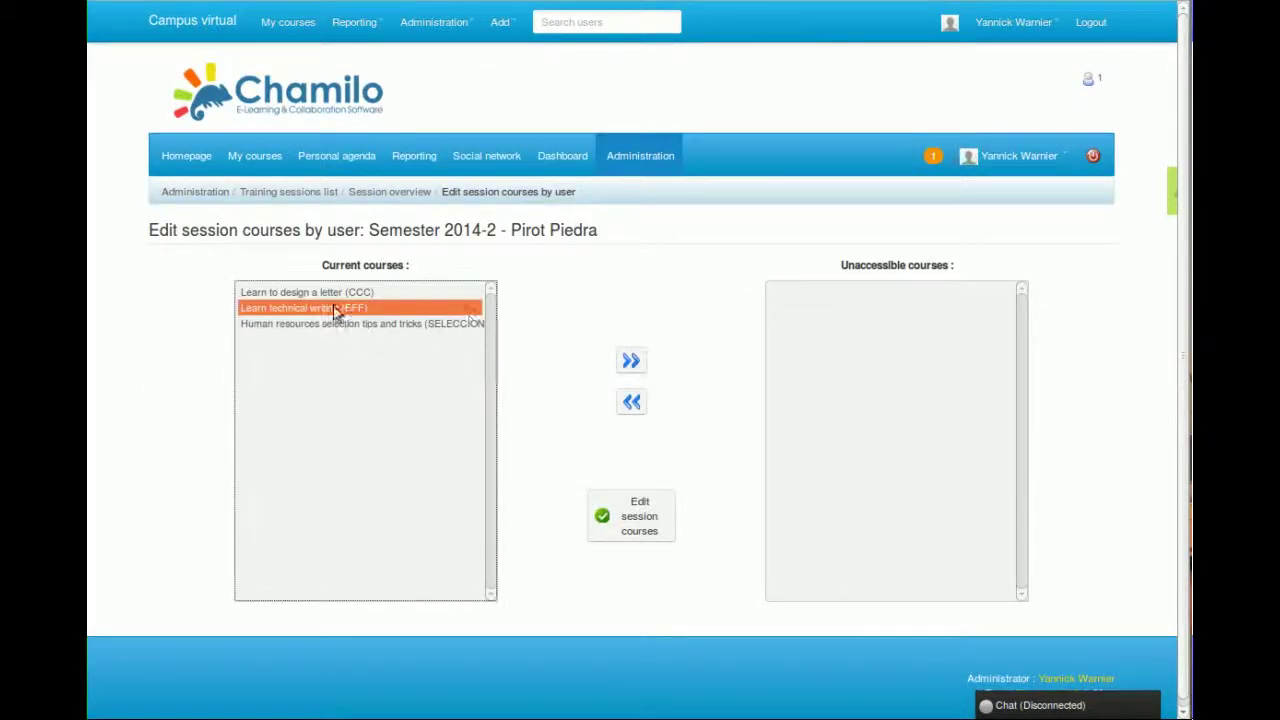
pyautogui.click(630, 362)
pyautogui.click(631, 522)
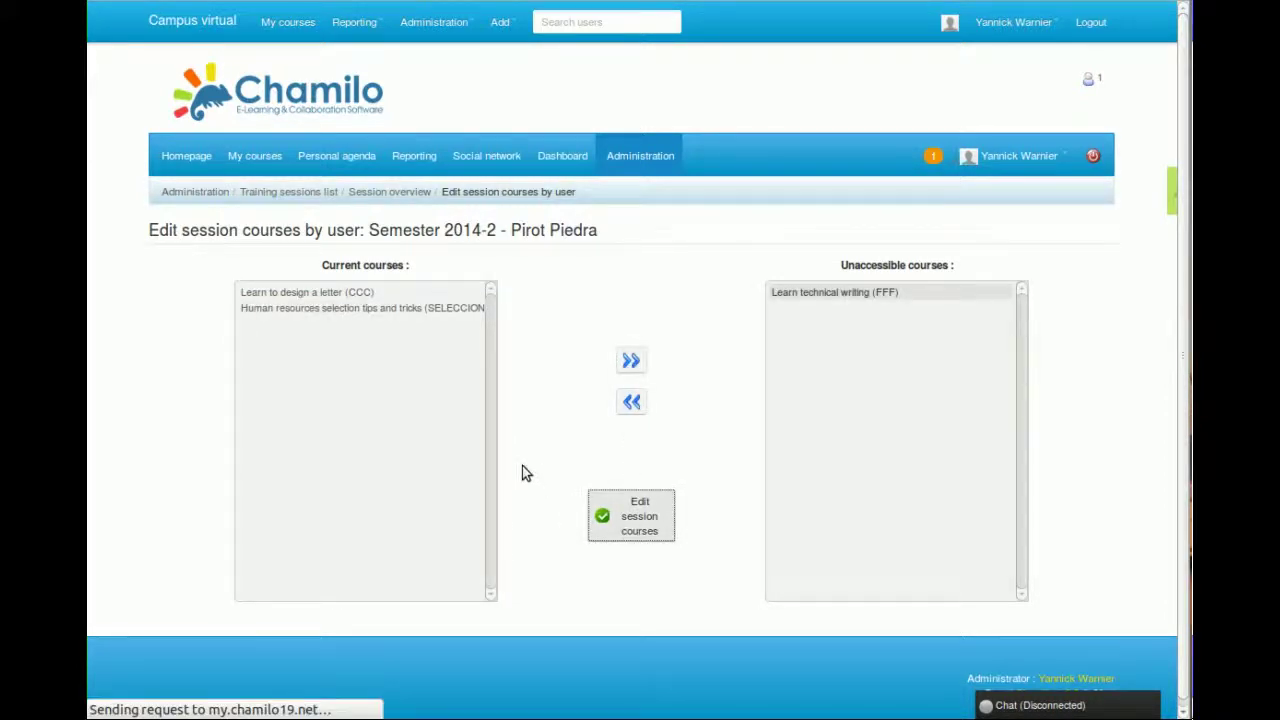
pyautogui.click(381, 195)
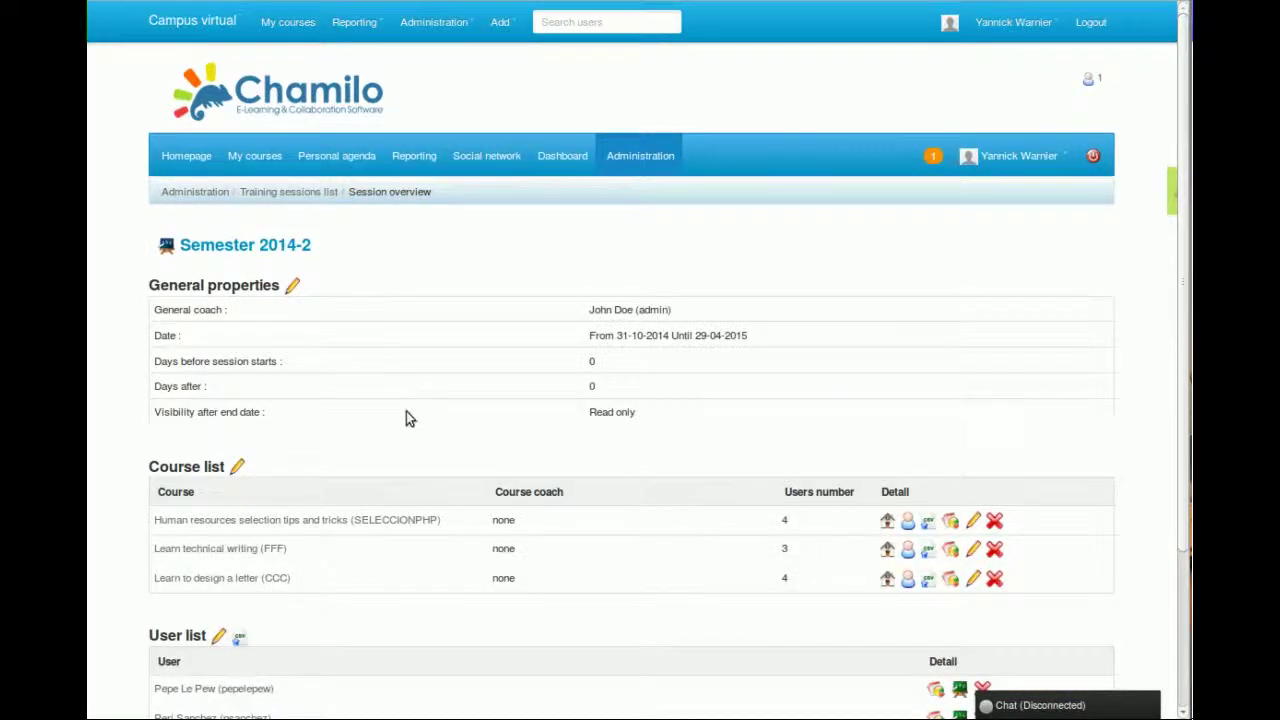
# - Review the Semester 2014-2 overview, then return to the Training sessions list
pyautogui.scroll(-3, 406, 418)
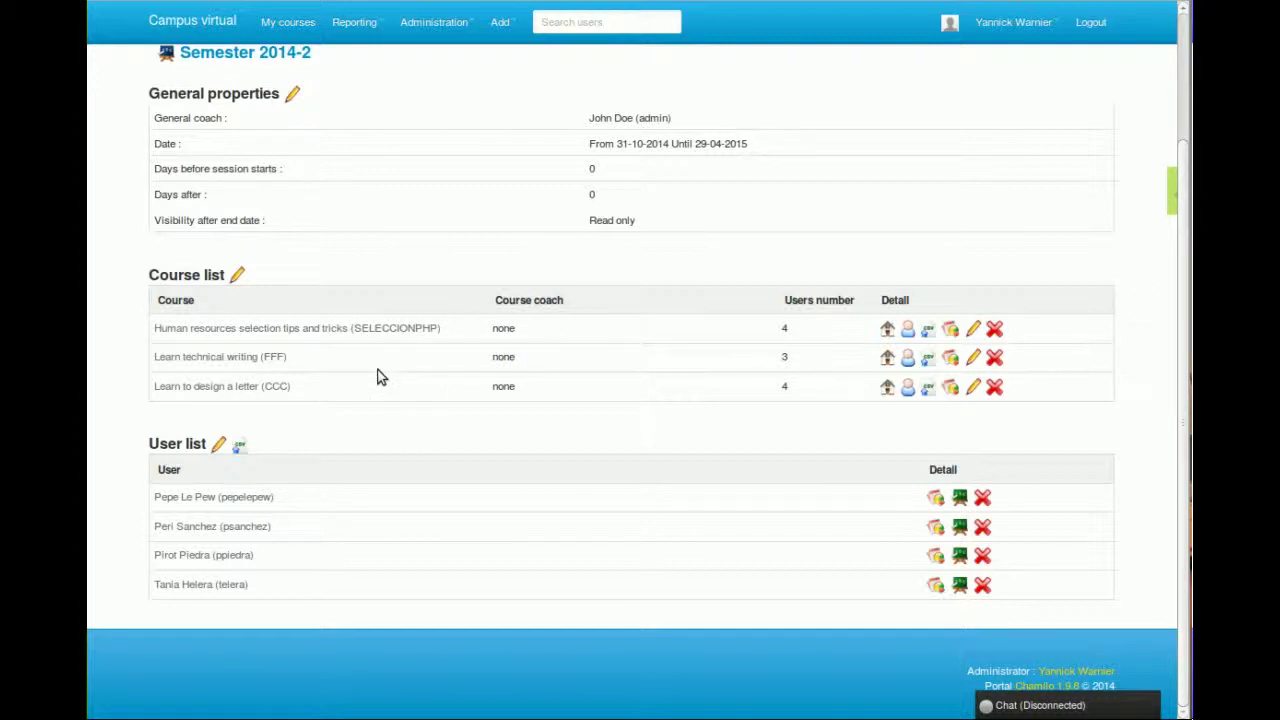
pyautogui.moveTo(289, 358); pyautogui.dragTo(143, 363)
pyautogui.click(143, 363)
pyautogui.scroll(4, 606, 456)
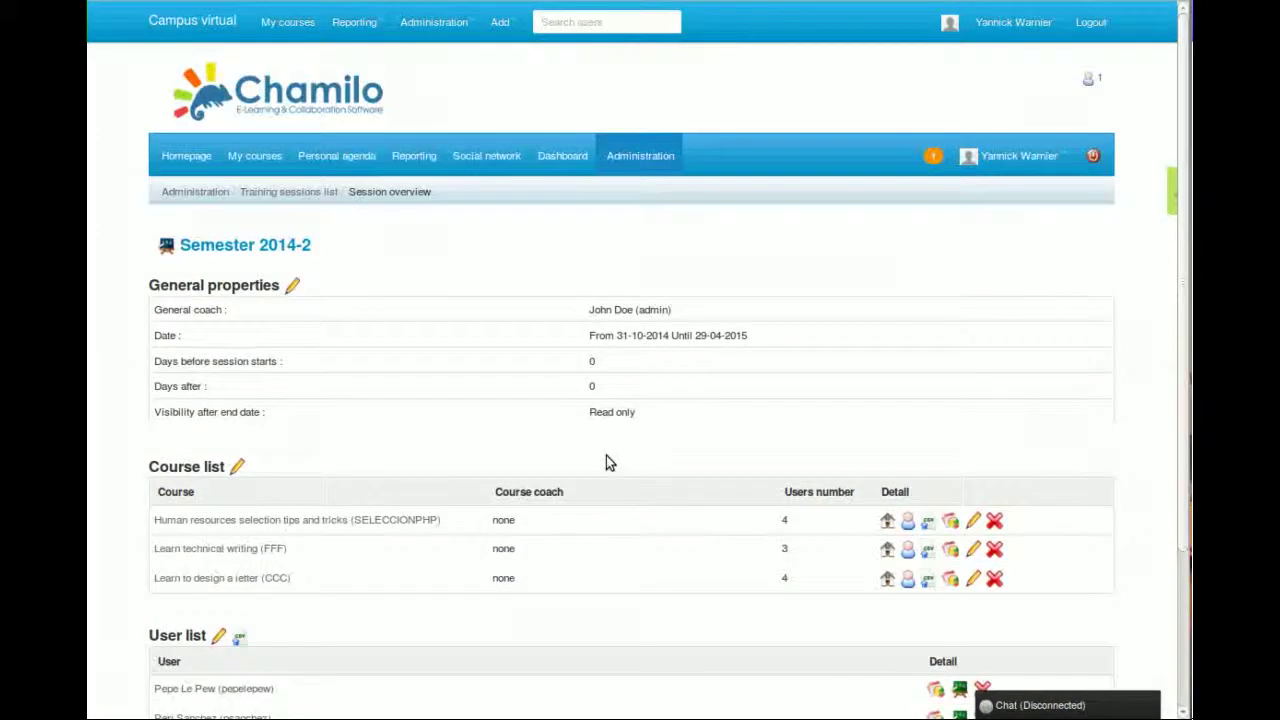
pyautogui.click(280, 191)
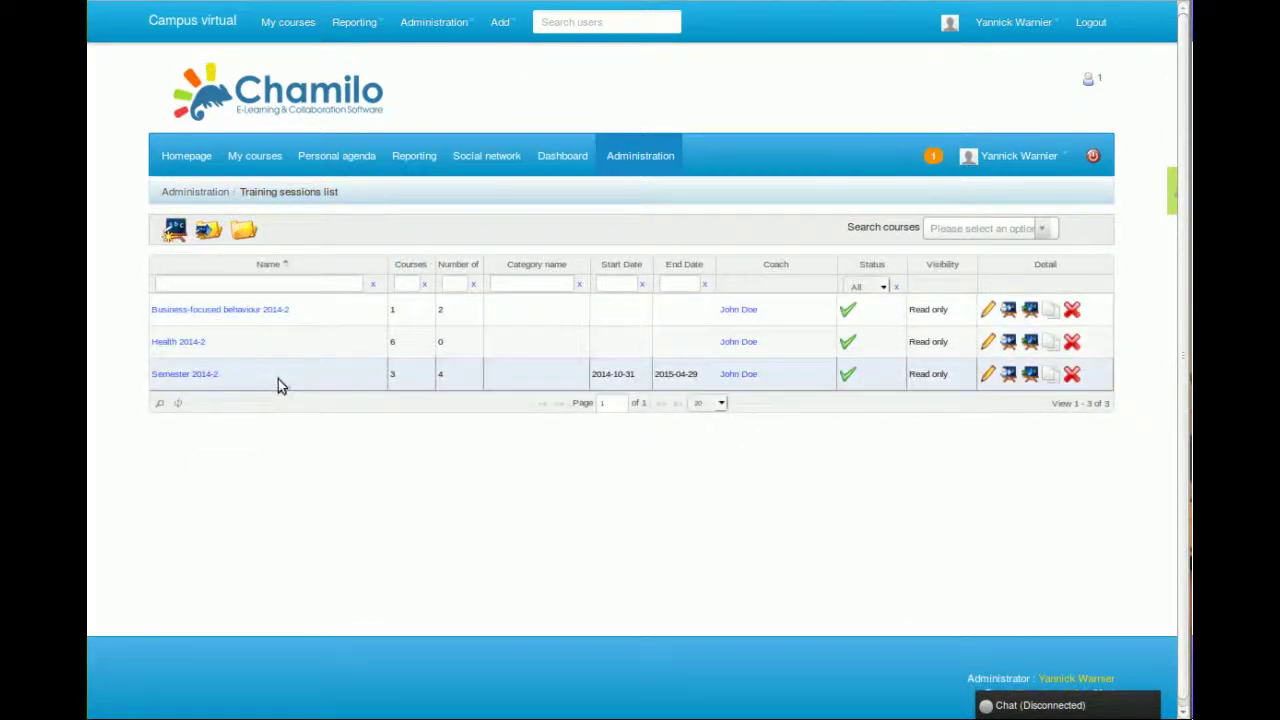
# - Open the main Administration page from the breadcrumb and scroll to the Course sessions section
pyautogui.click(205, 192)
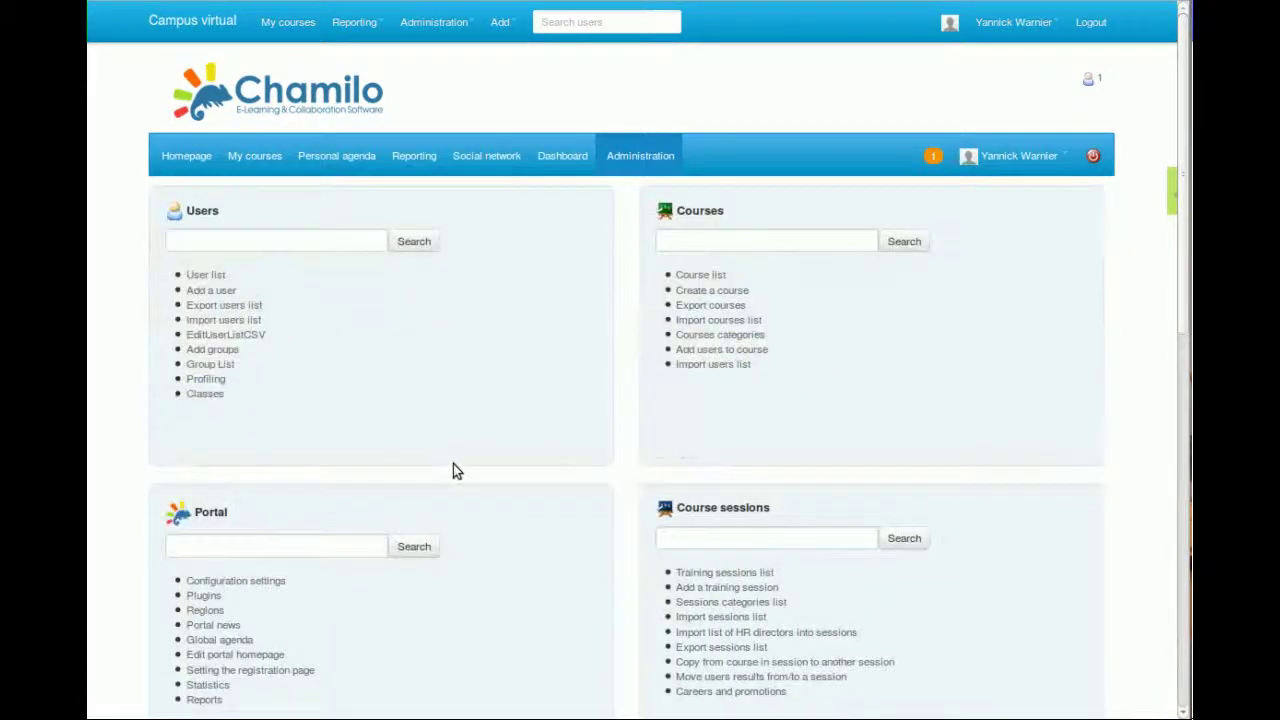
pyautogui.scroll(-3, 835, 401)
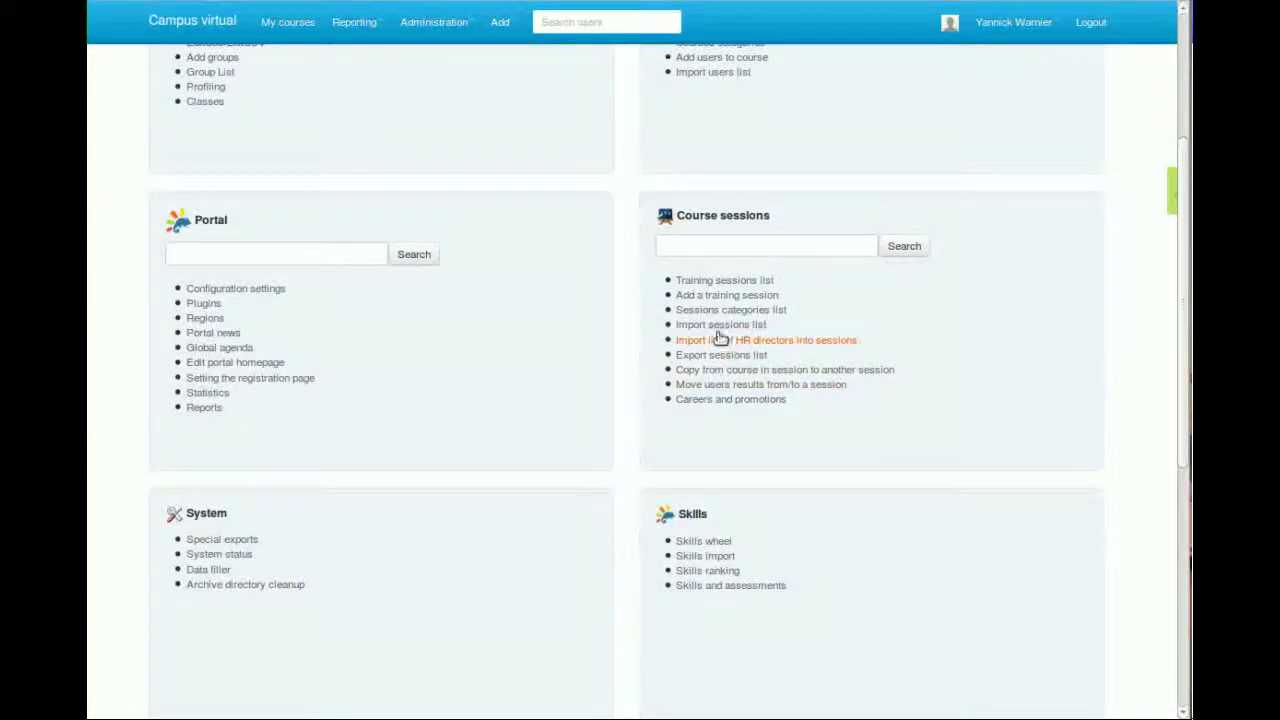